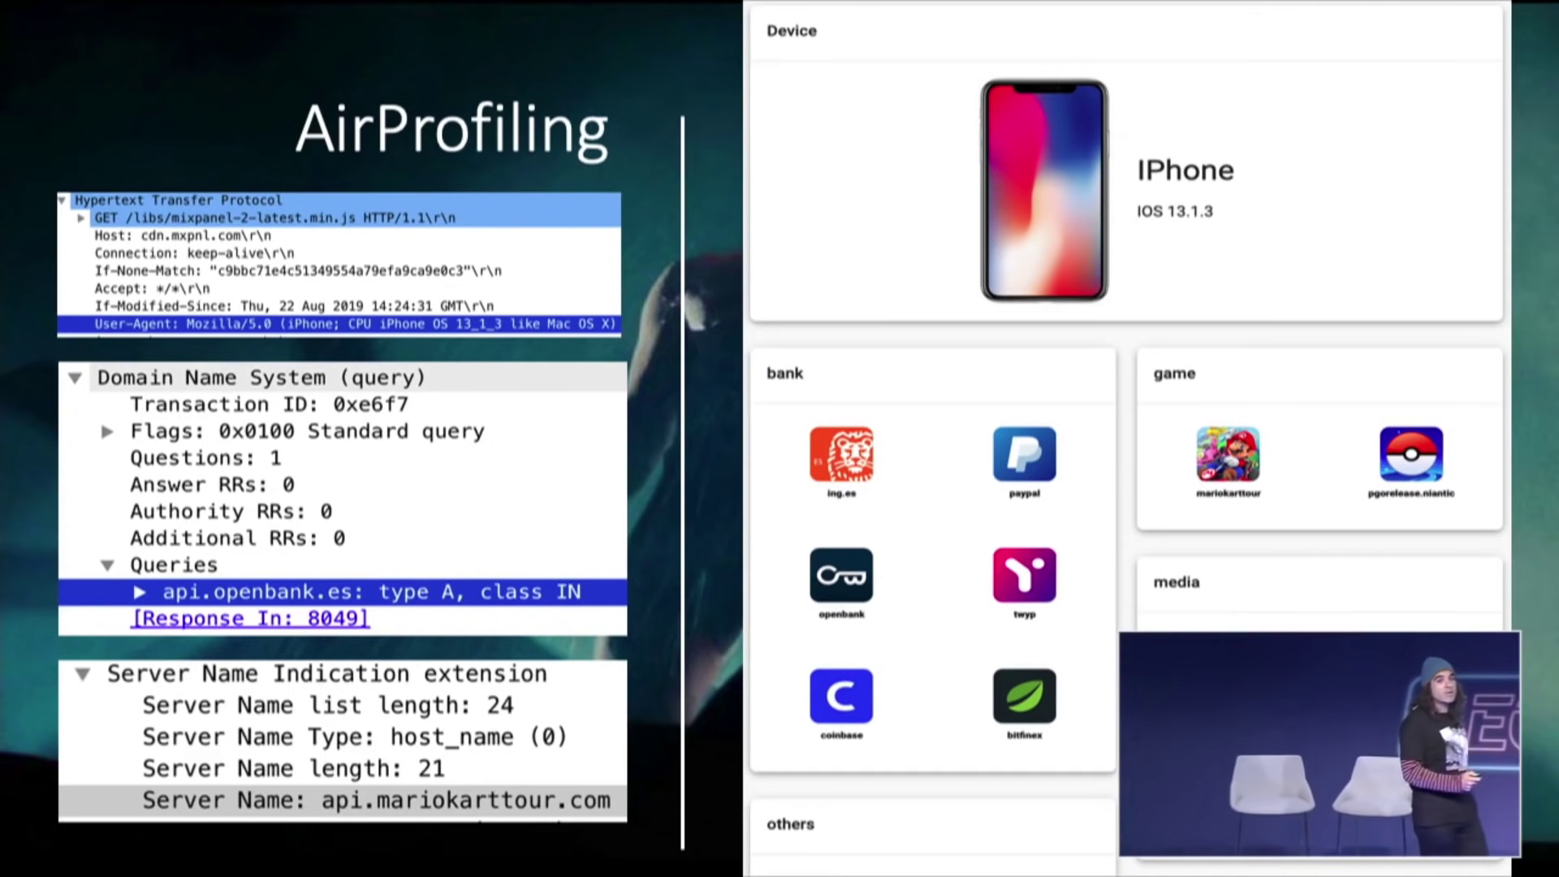
Switch from the AirProfiling presentation to Chrome and close the Shanghai panorama page so the mASAPP My apps page shows
key(Right)
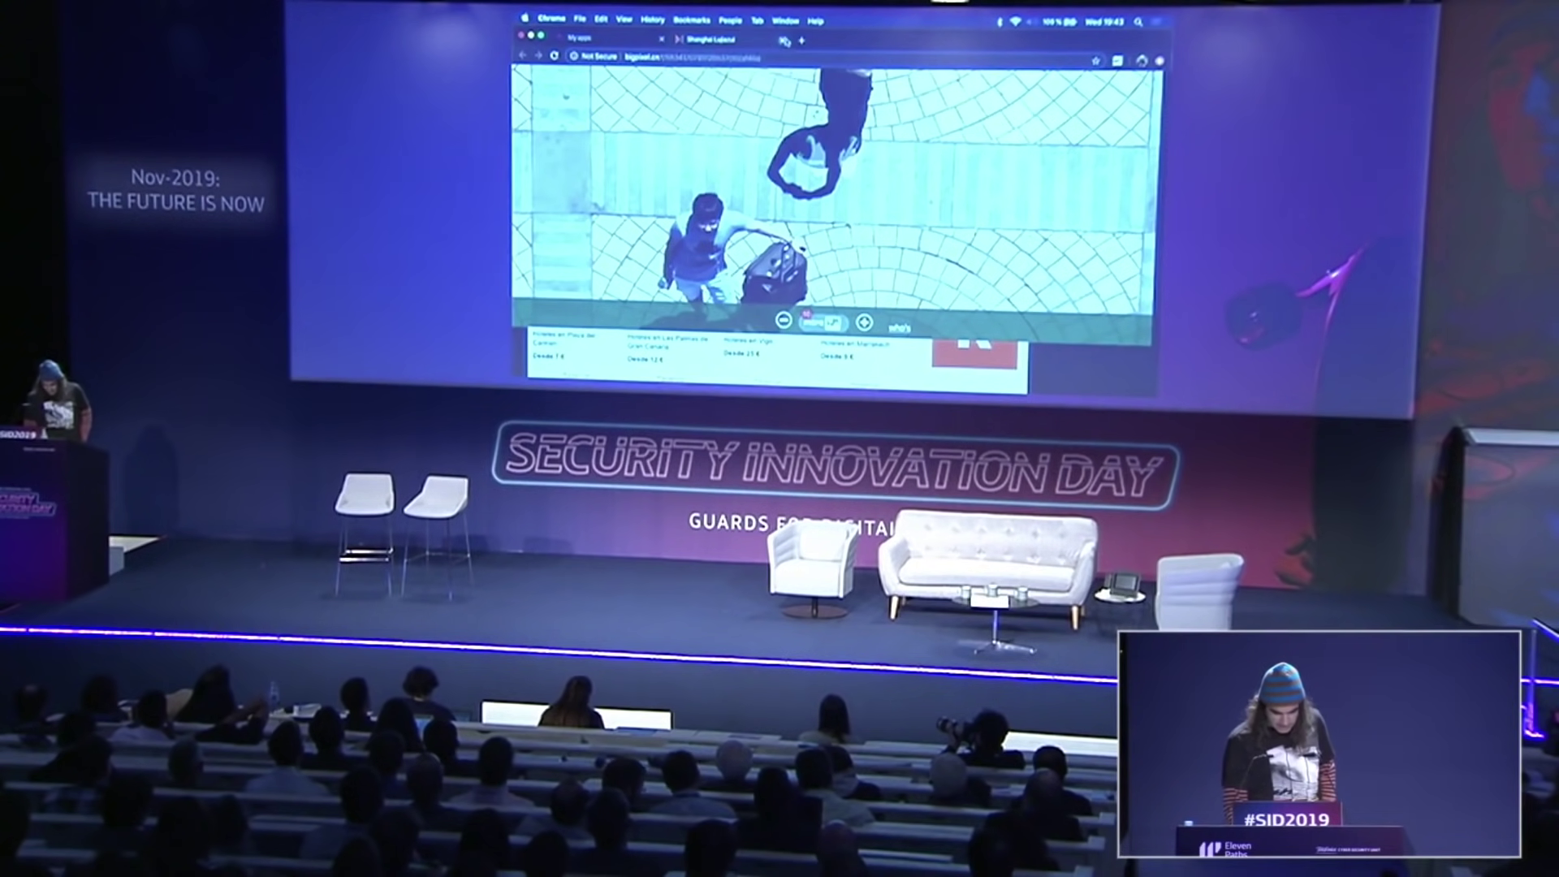
key(ctrl+w)
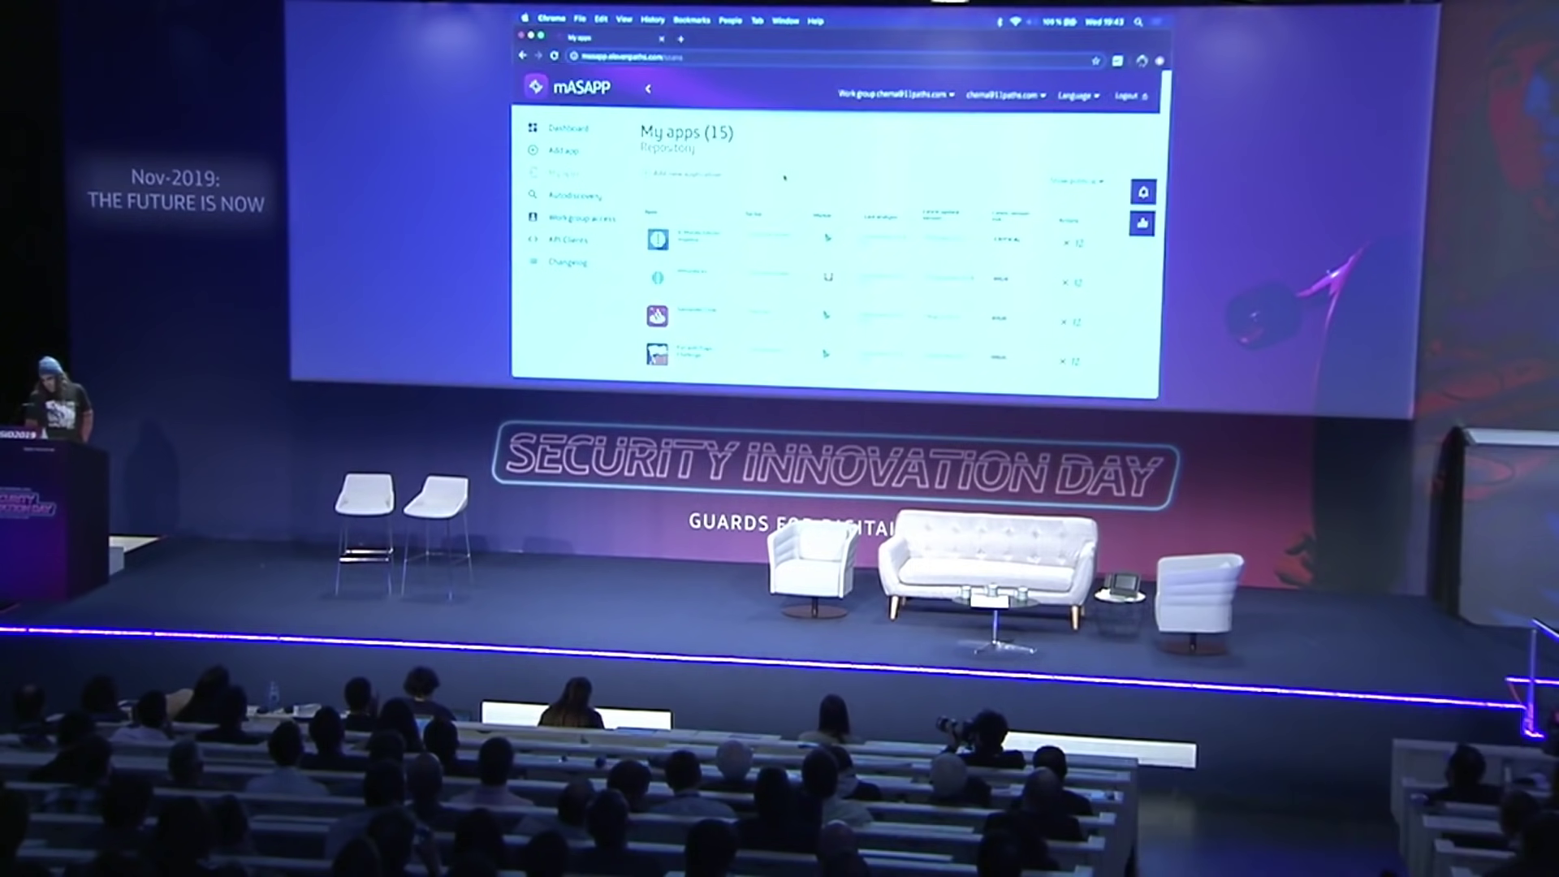
scroll(785, 177, down, 3)
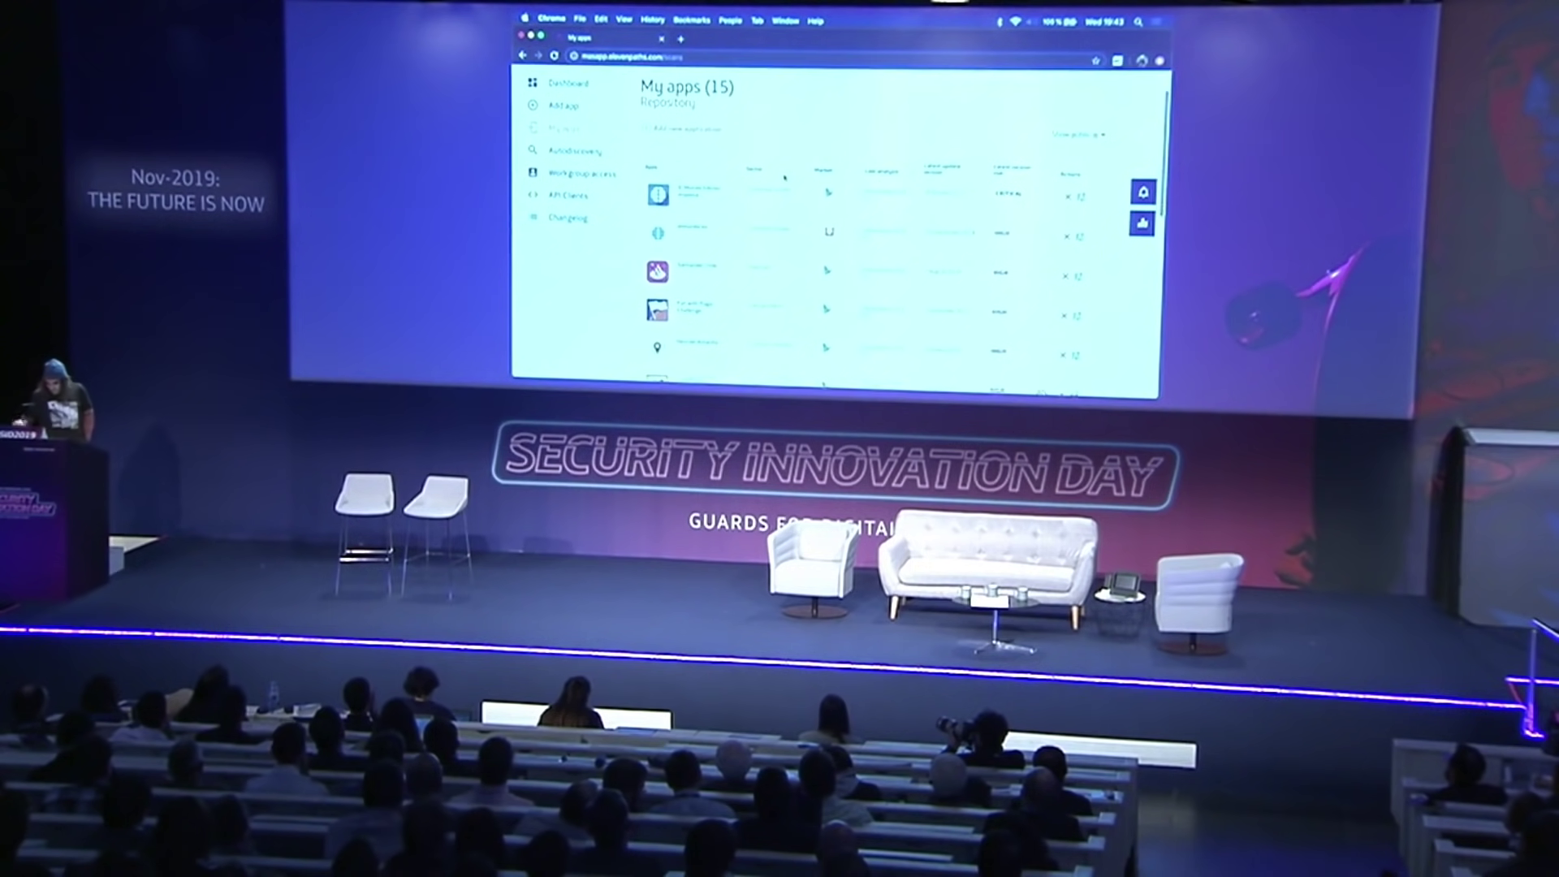
Look through the My apps repository, examining the listed applications, their markets, analysis dates and risk levels
click(636, 145)
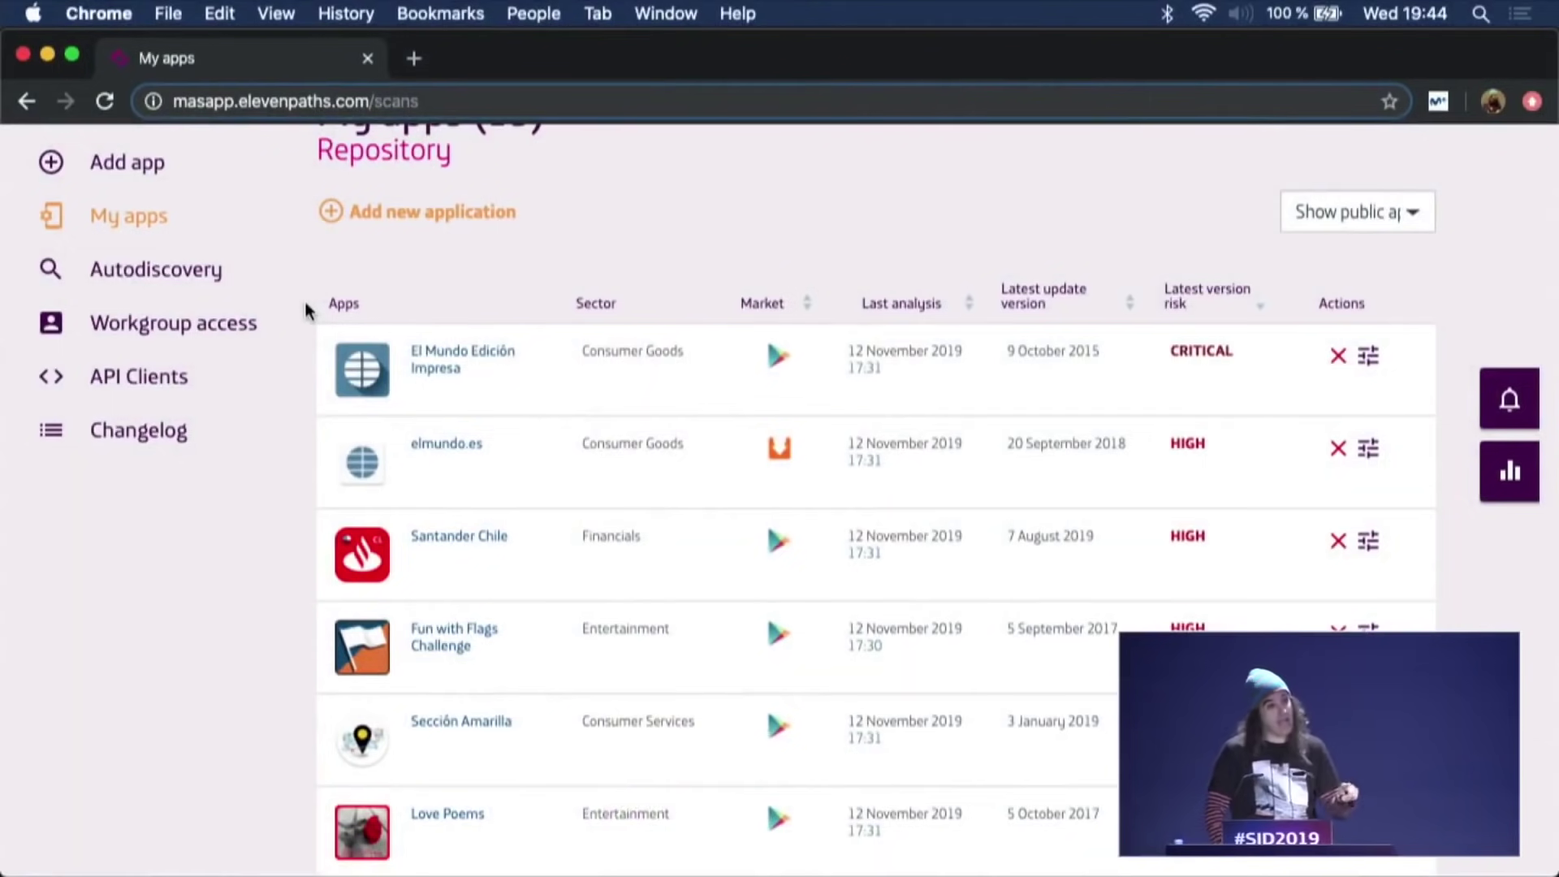
scroll(307, 311, down, 3)
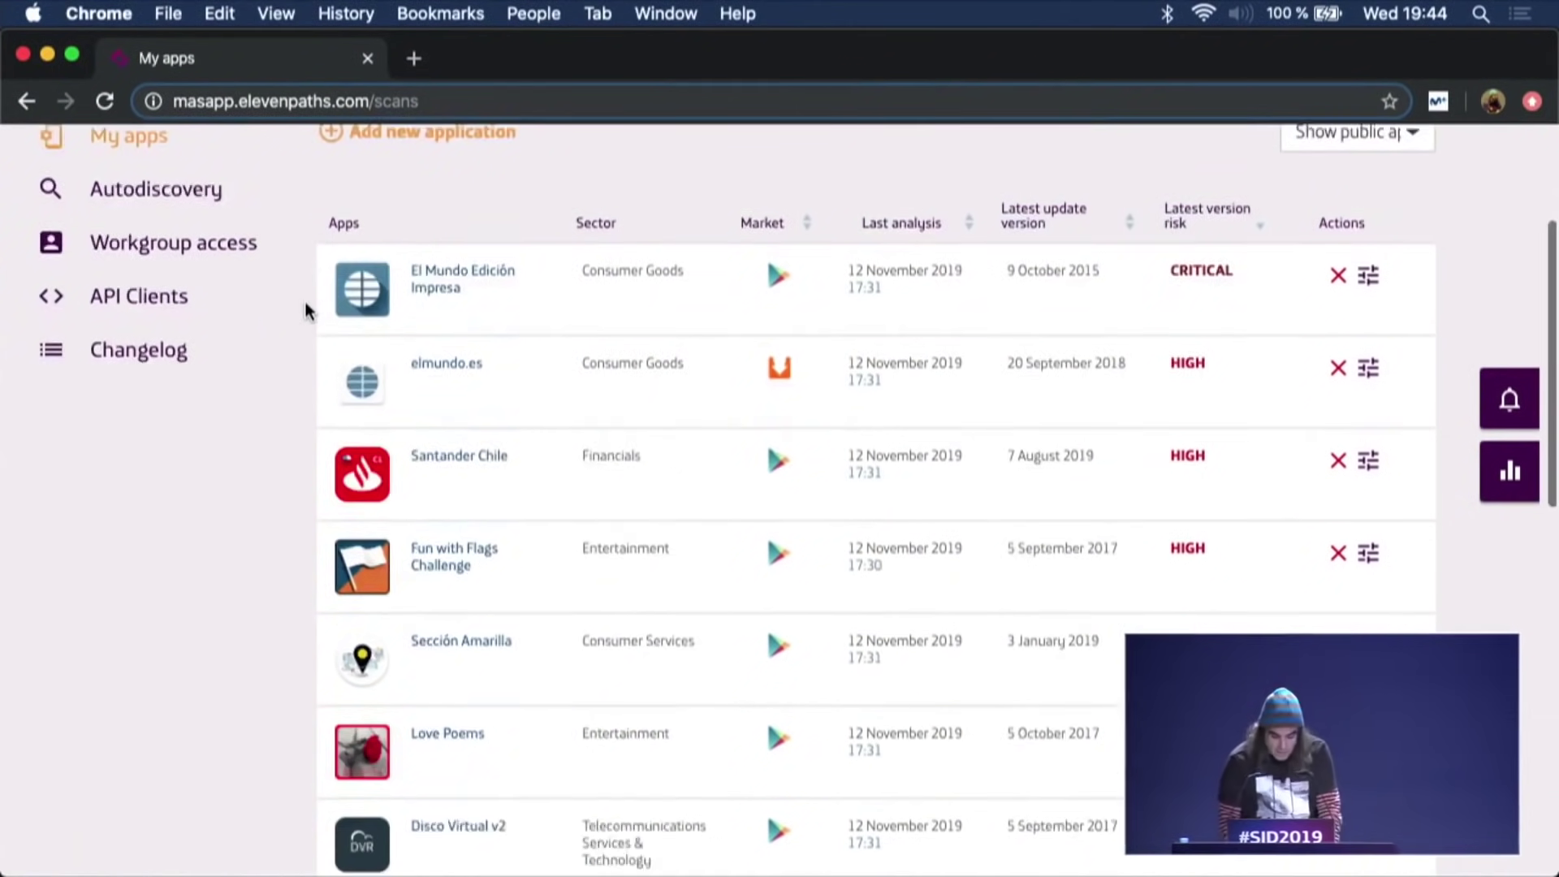
scroll(307, 311, down, 10)
scroll(307, 311, up, 15)
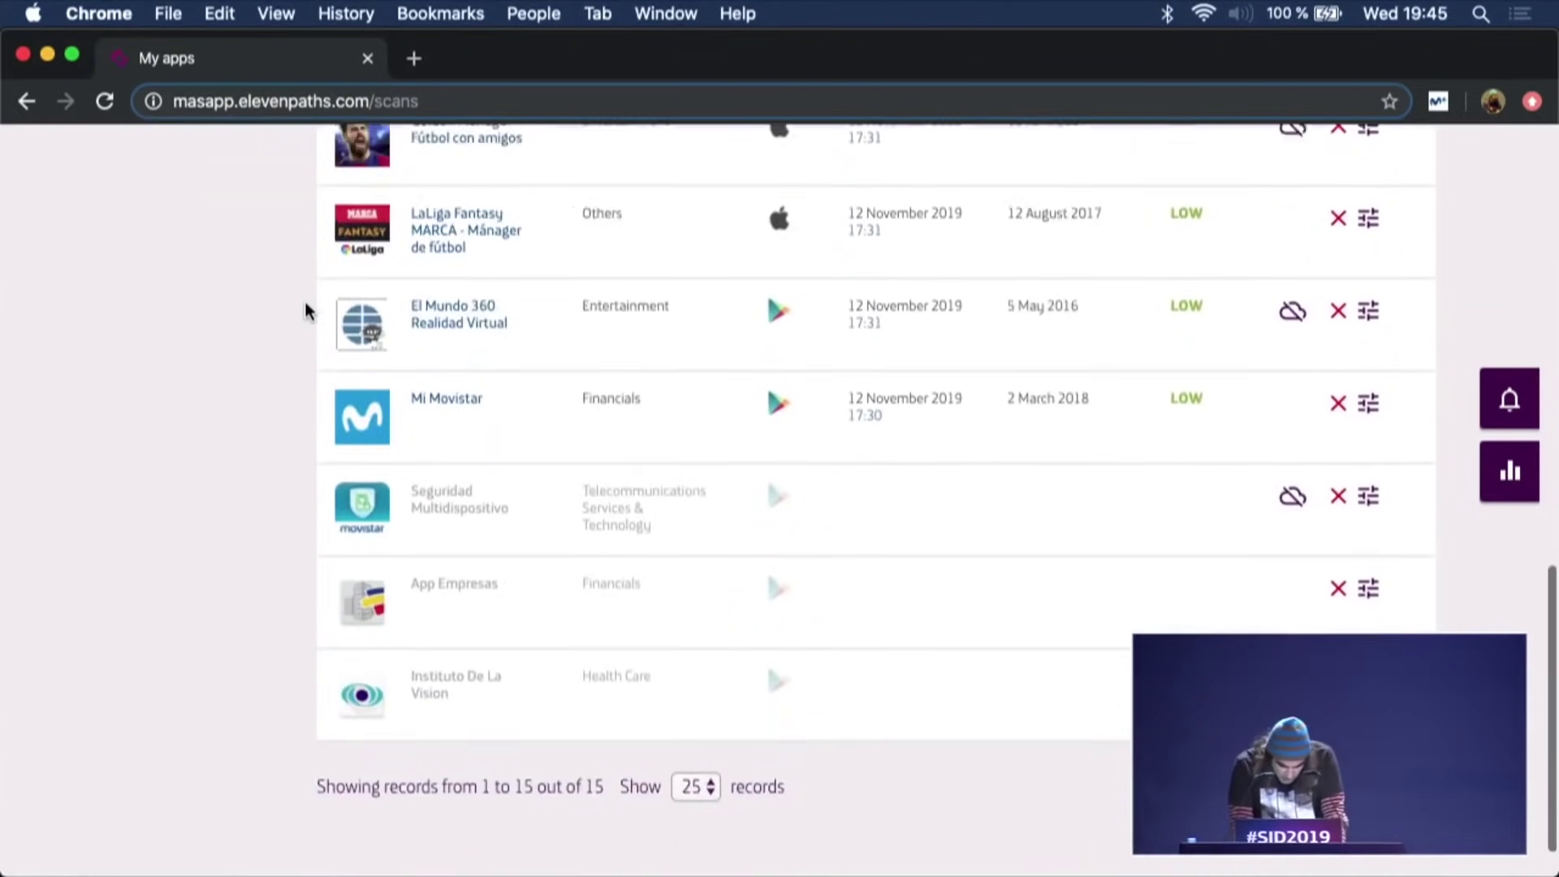
scroll(307, 311, down, 8)
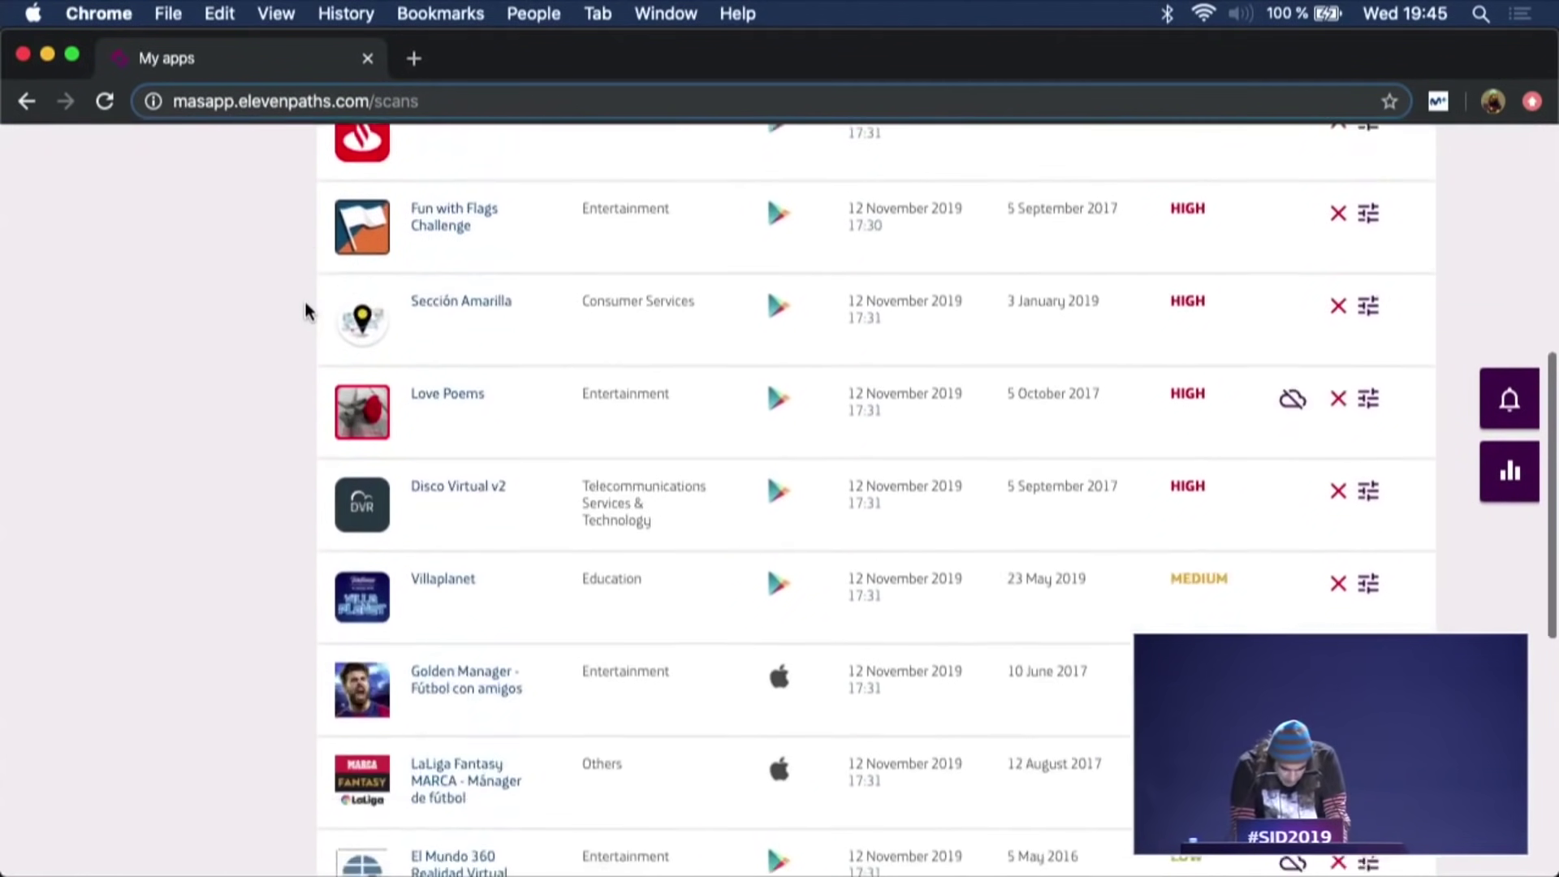
scroll(307, 311, down, 4)
scroll(307, 311, up, 3)
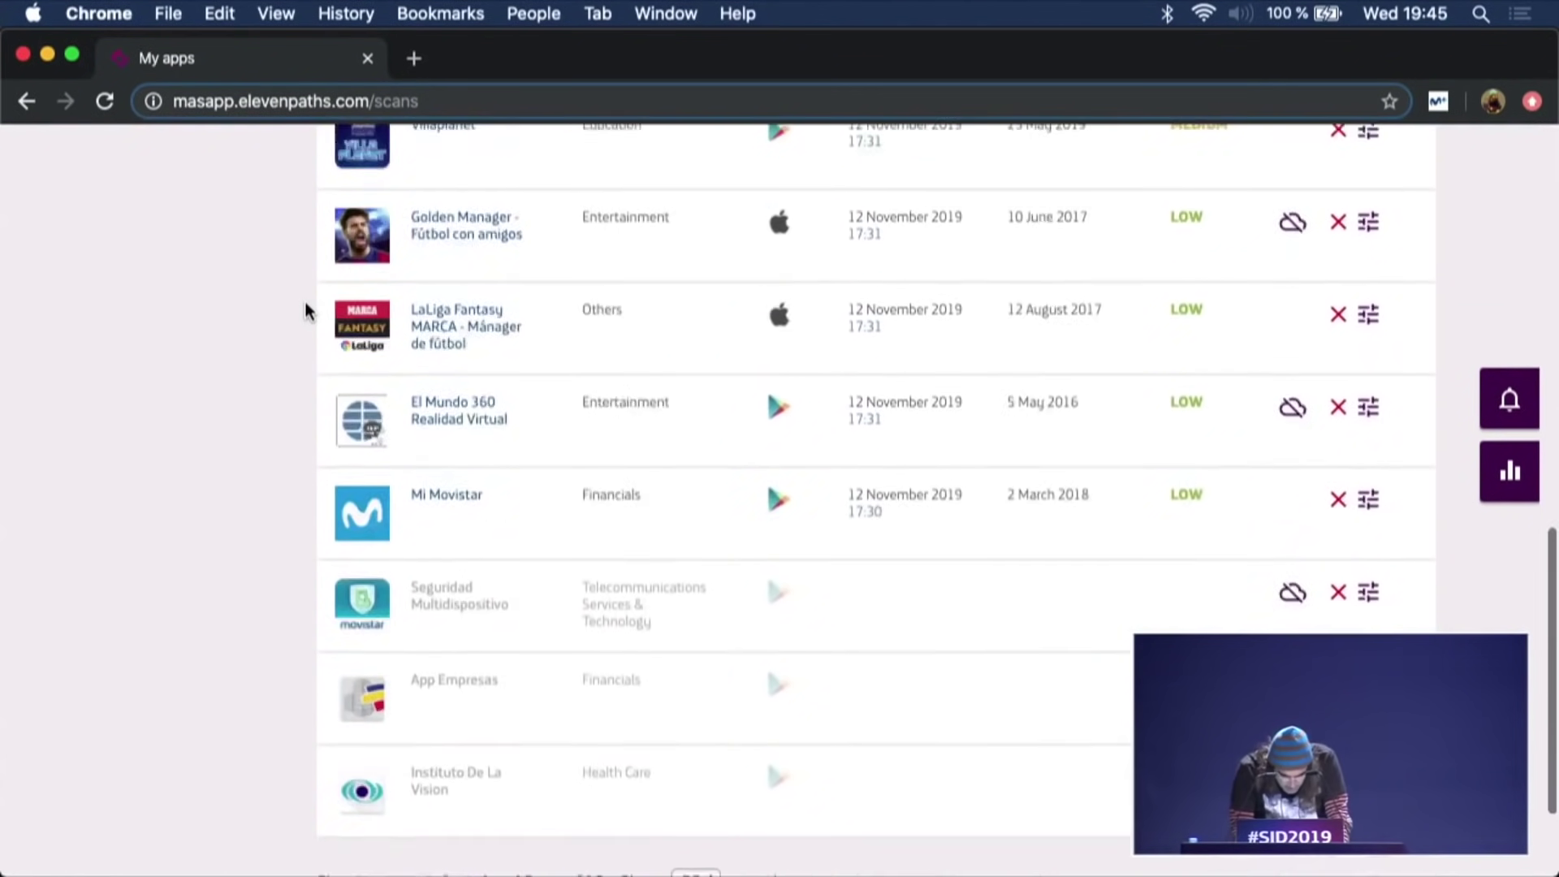
Try to show 50 records per page in the My apps list and close the resulting dialog
scroll(307, 311, down, 4)
click(696, 728)
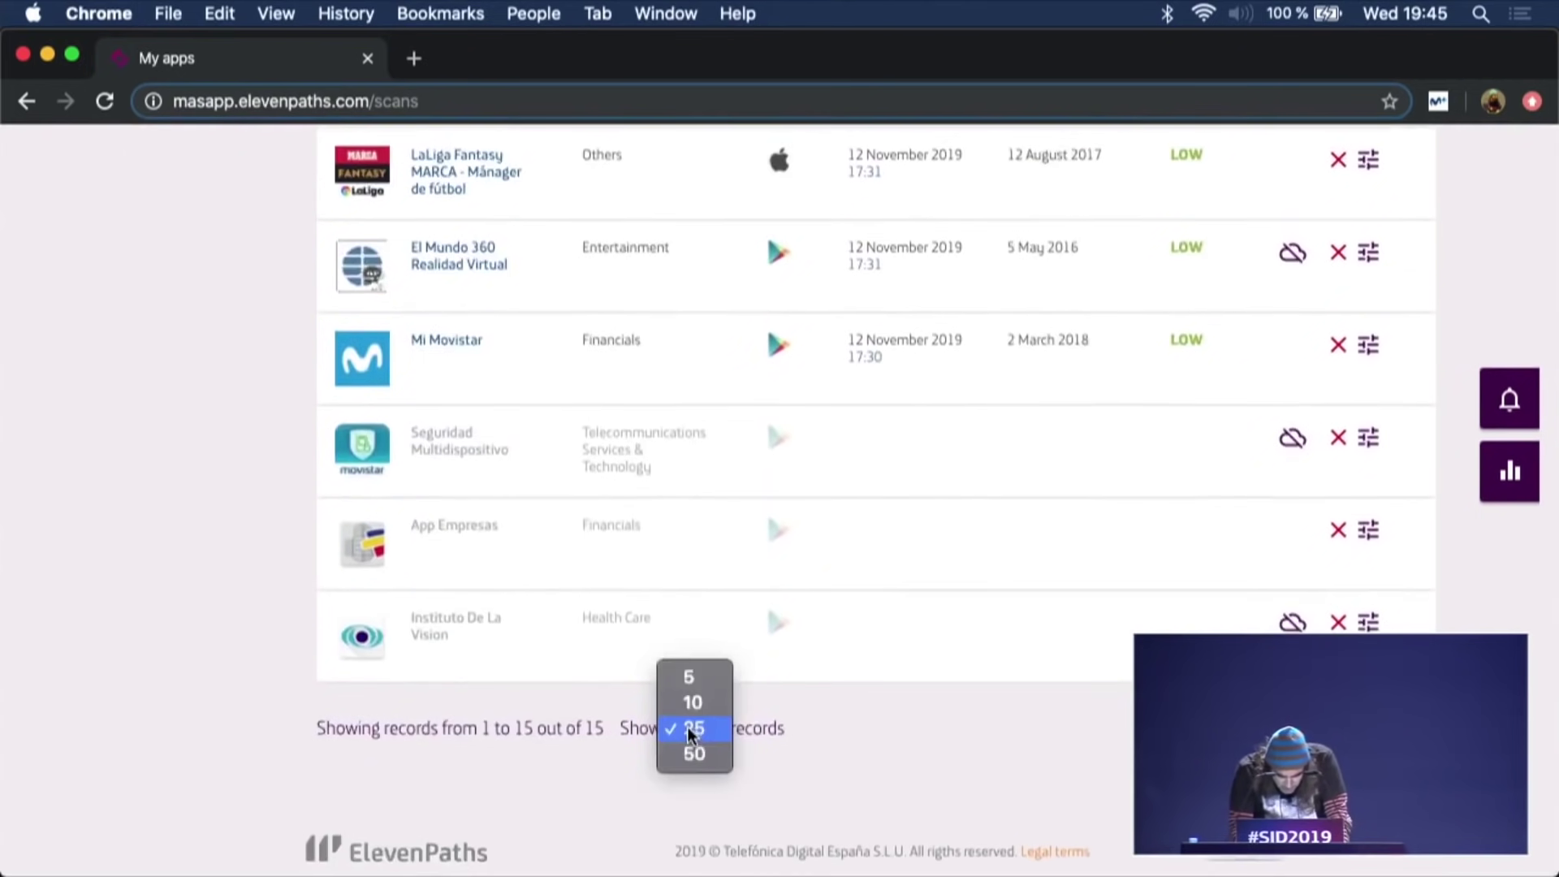
click(695, 754)
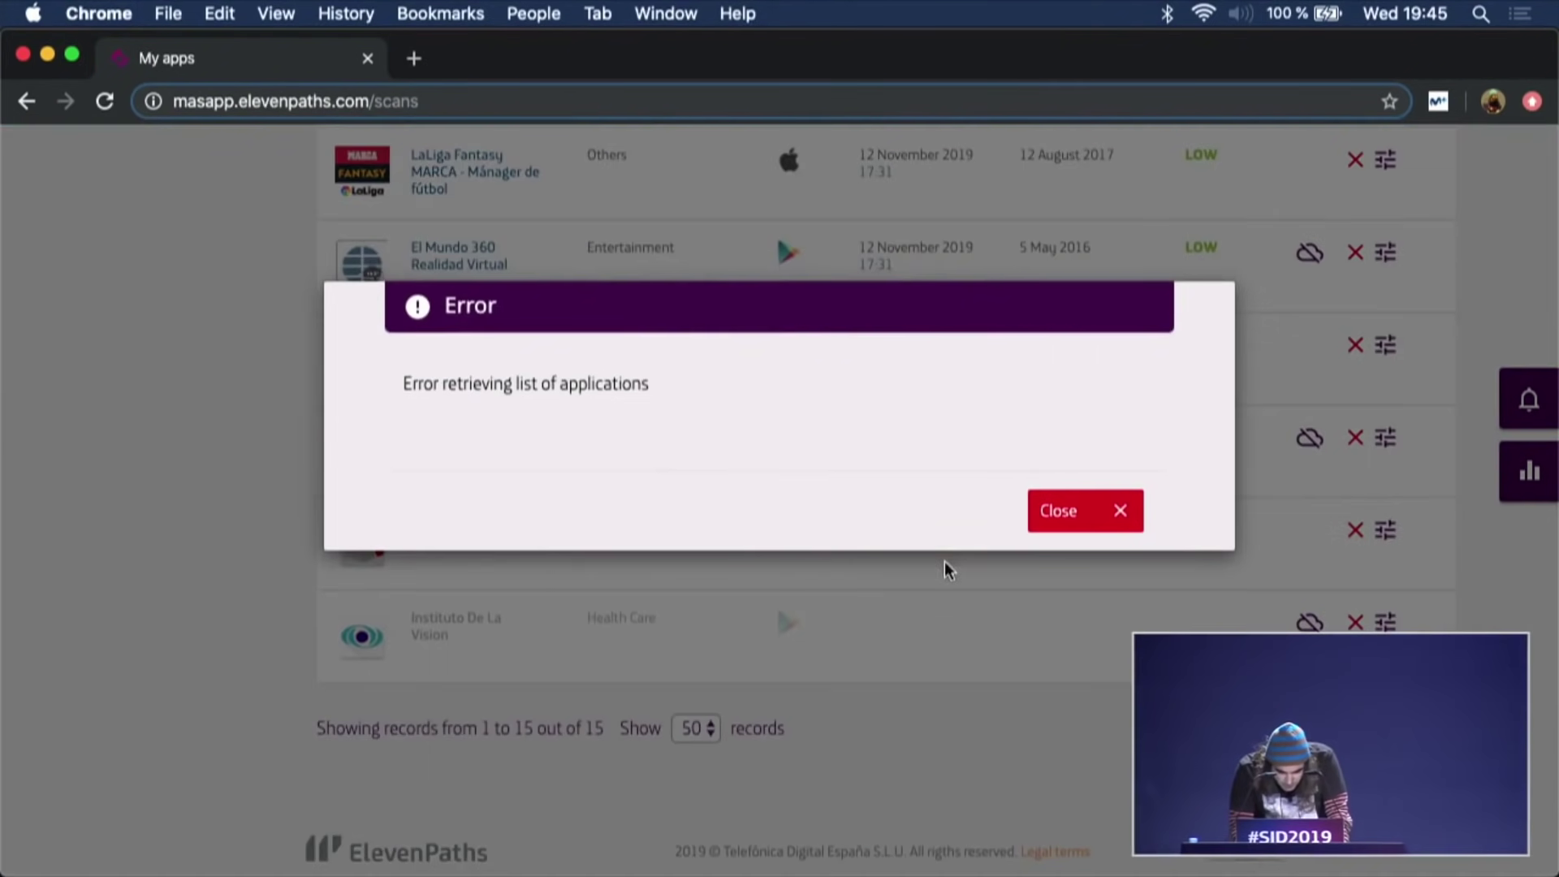
click(1039, 528)
scroll(787, 393, down, 5)
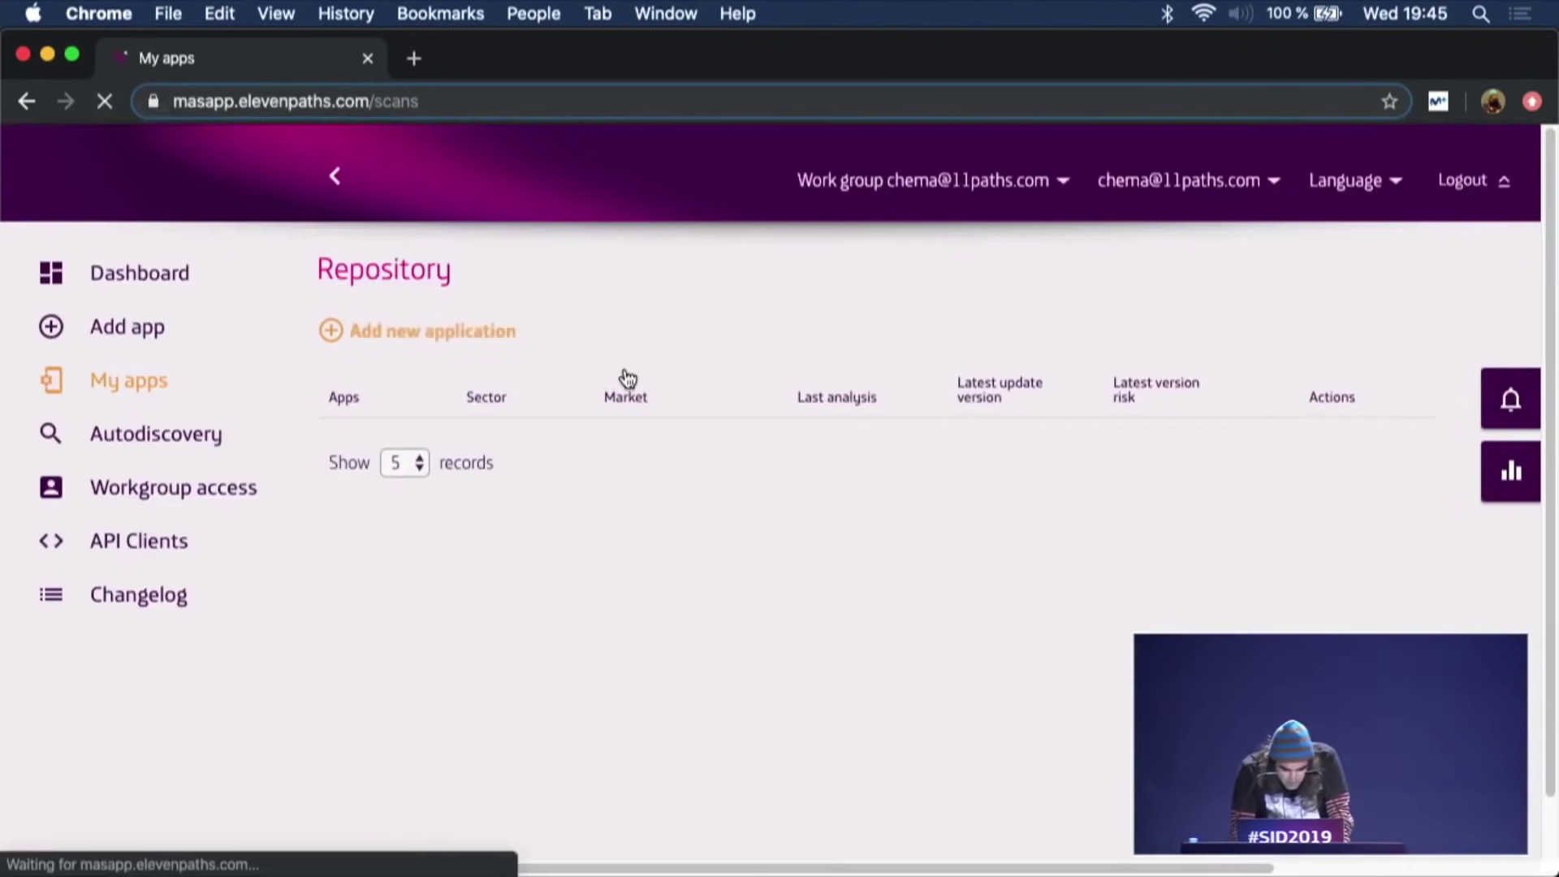
Switch the active work group to SID2019
scroll(681, 410, down, 10)
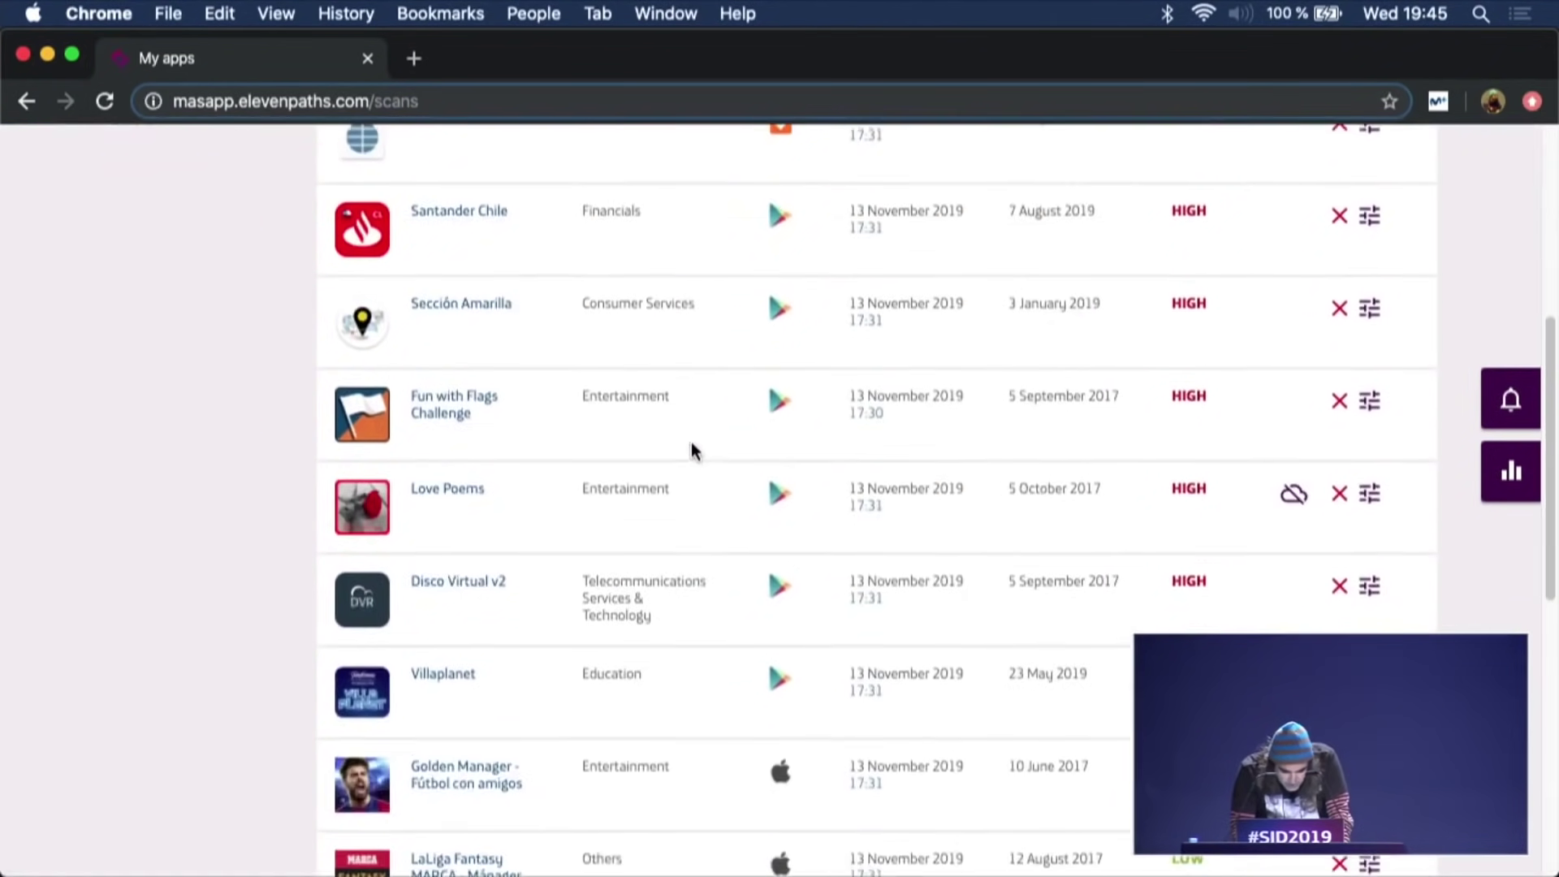
scroll(695, 451, down, 3)
scroll(694, 450, up, 10)
scroll(1047, 292, up, 3)
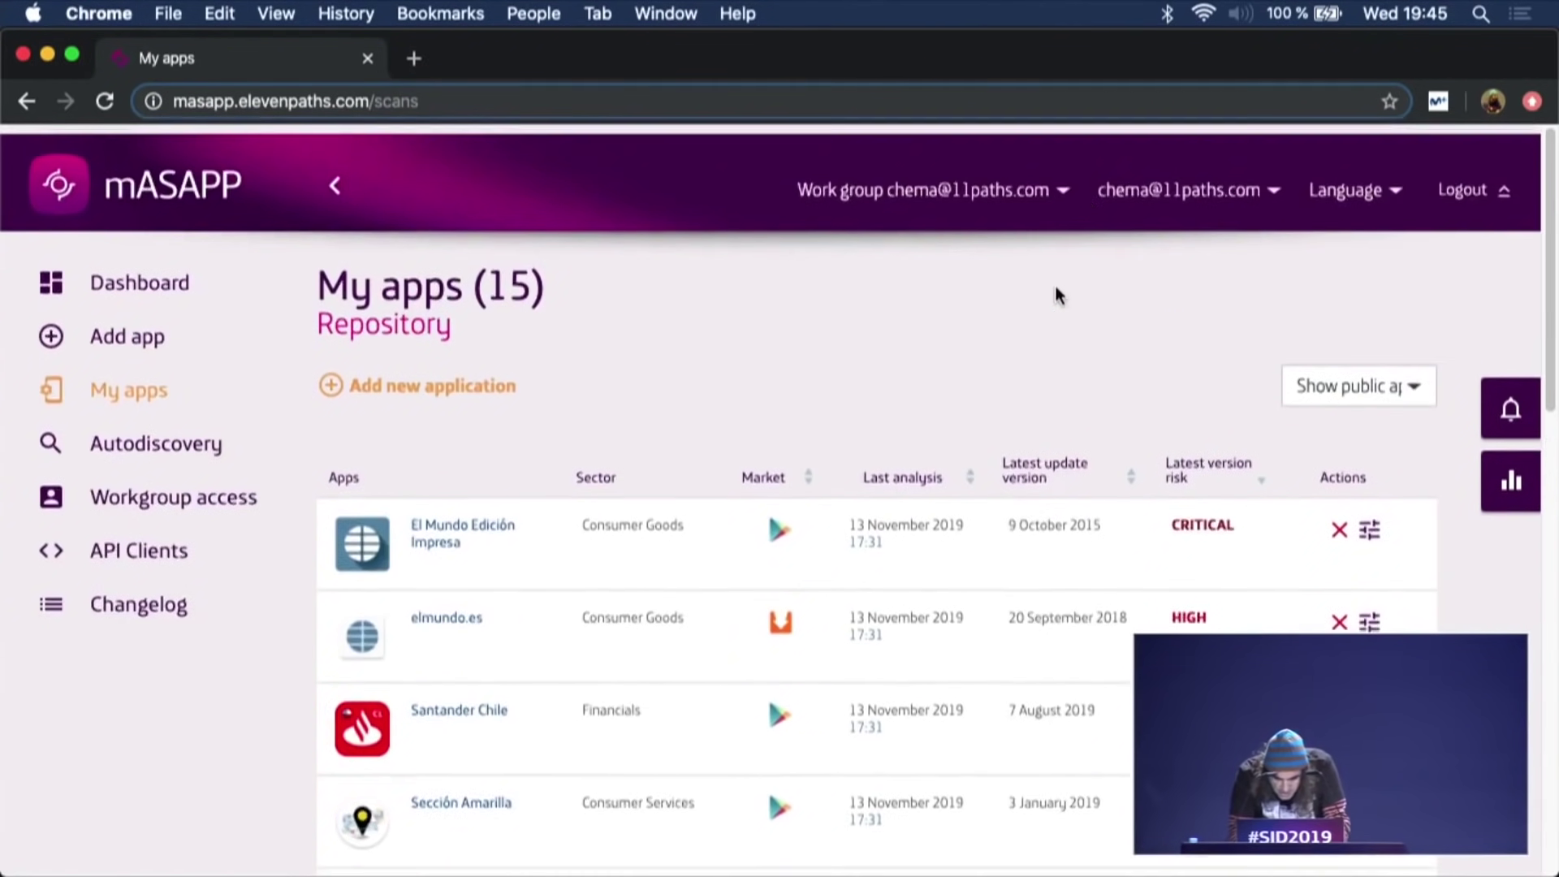
click(1045, 182)
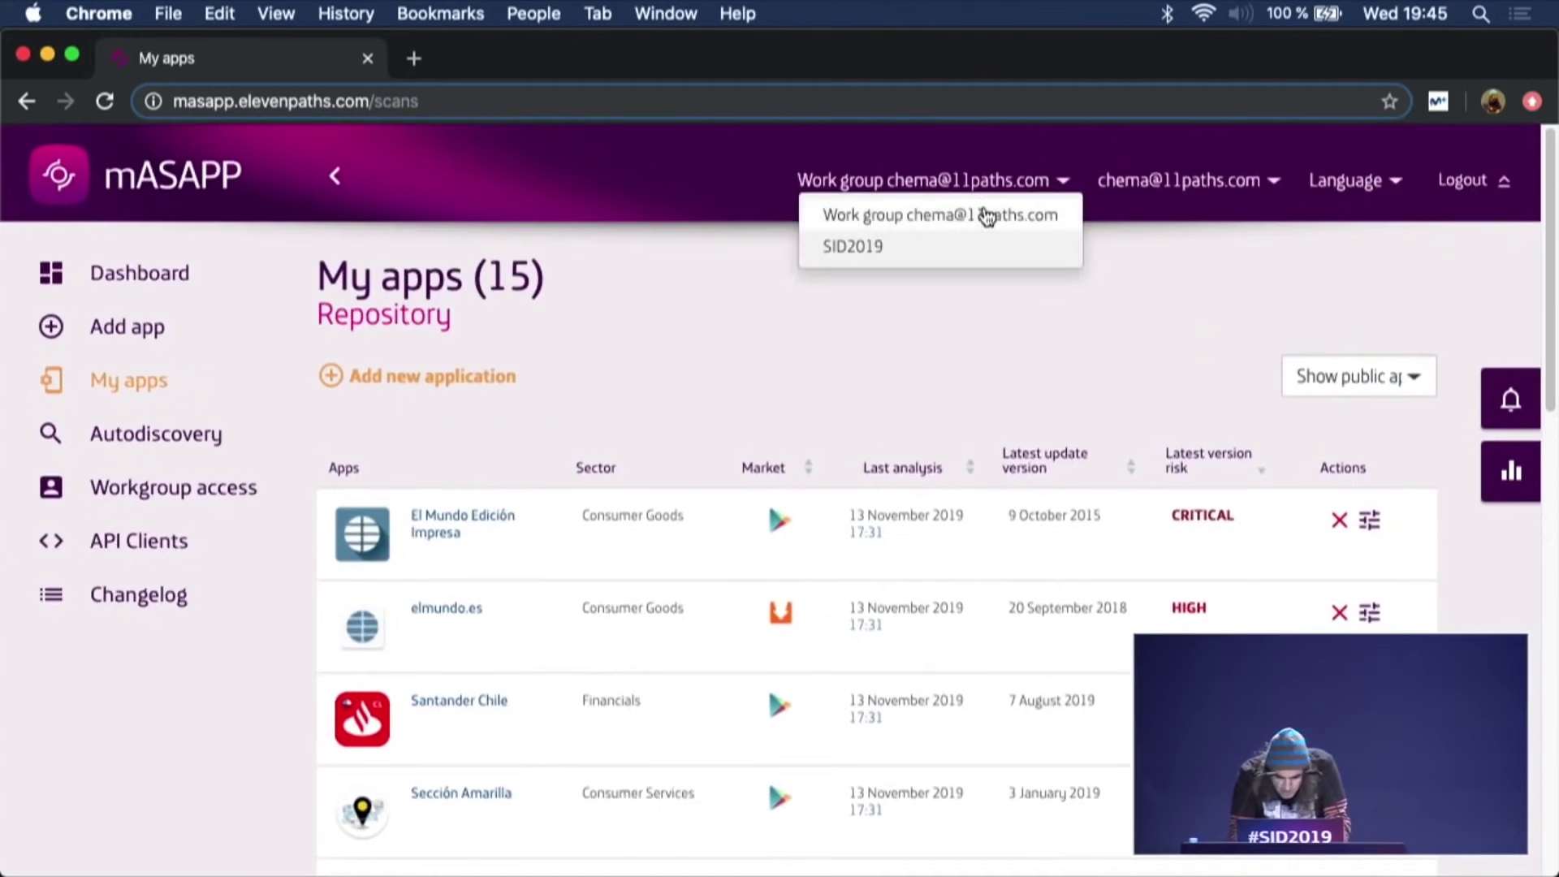
click(913, 244)
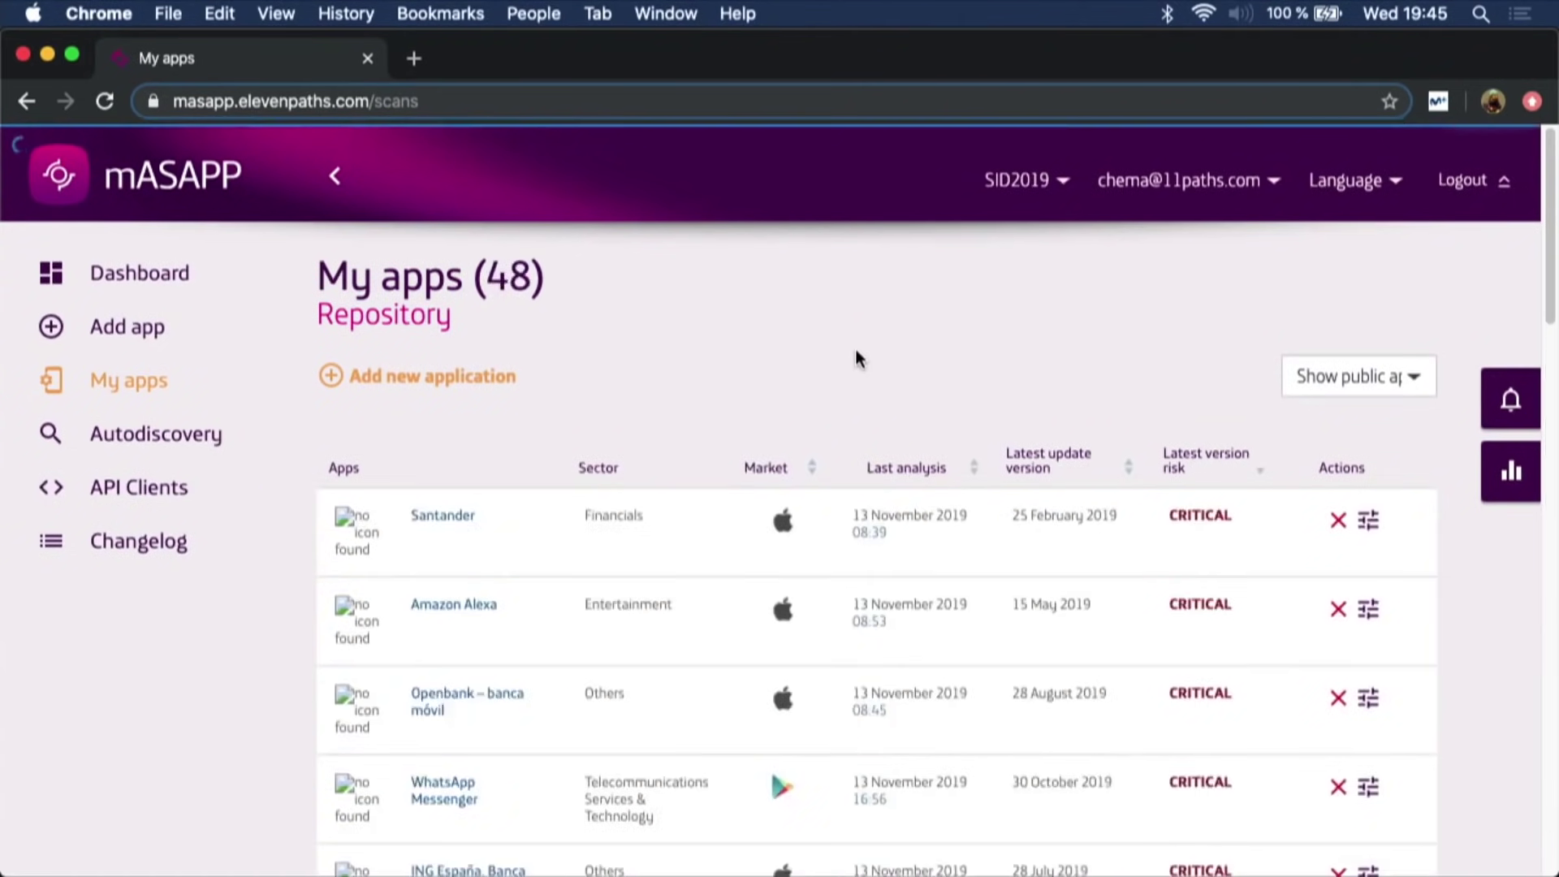
Open the app information of the Google Play app Alibaba.com - Leading online B2B Trade Marketplace
scroll(855, 347, down, 3)
scroll(694, 567, down, 8)
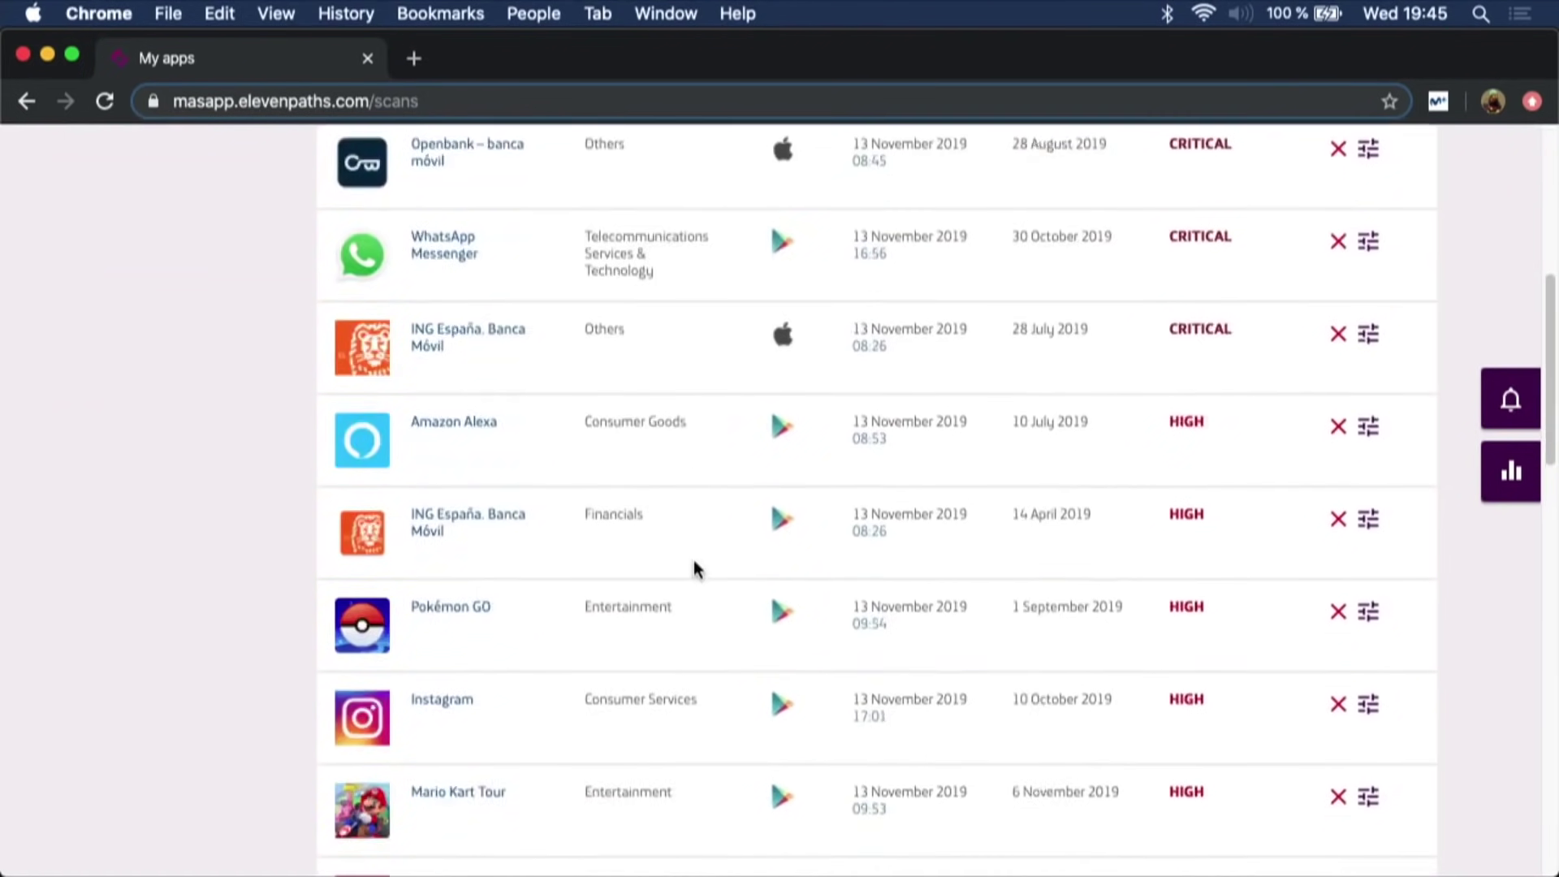
scroll(694, 567, down, 7)
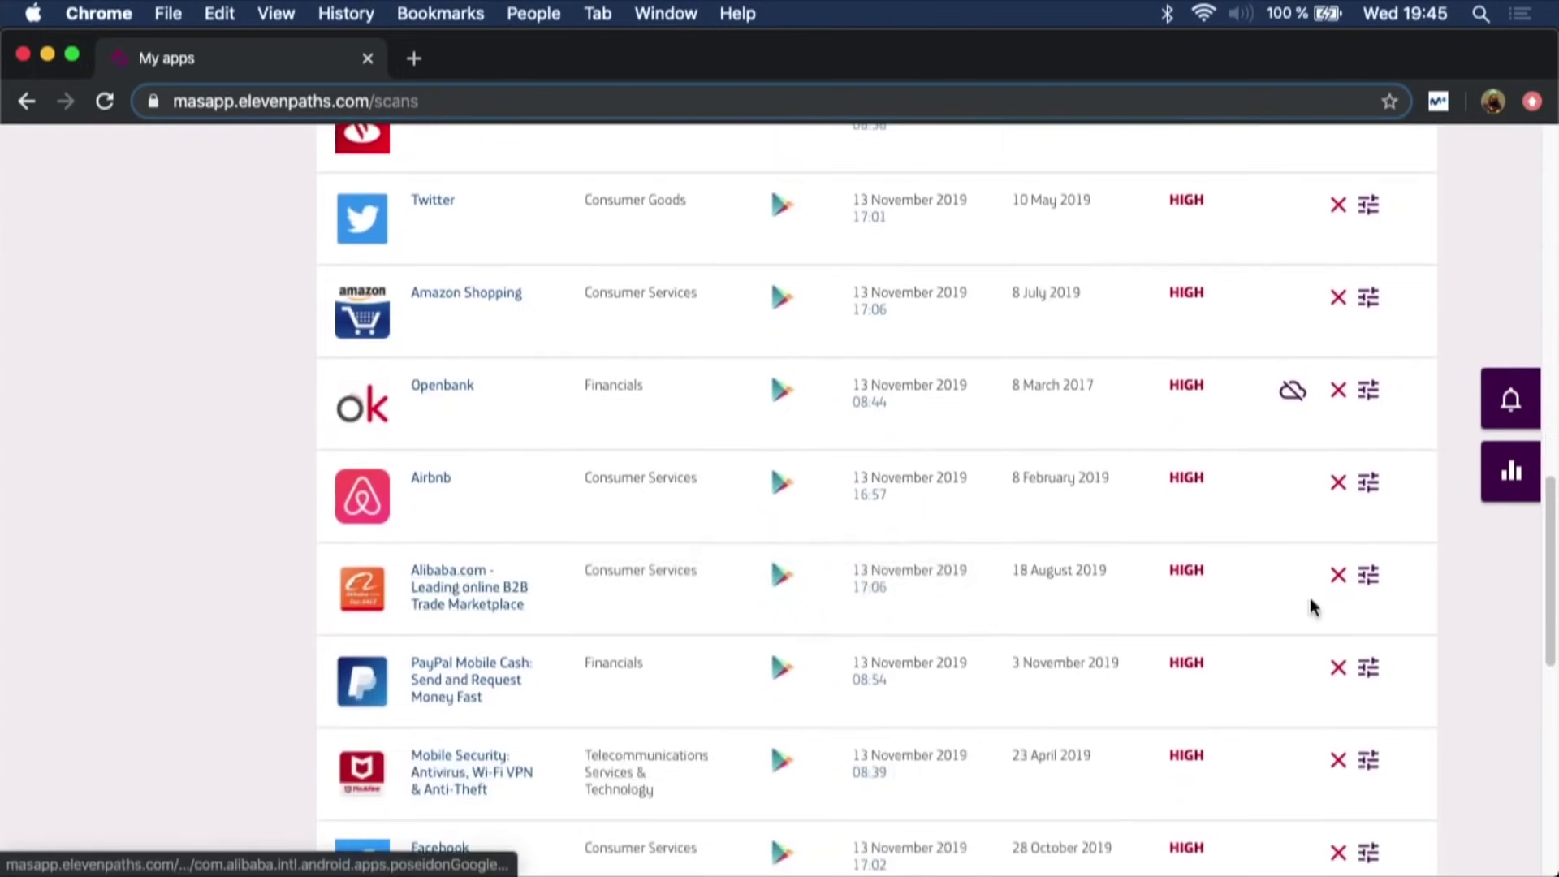
click(495, 574)
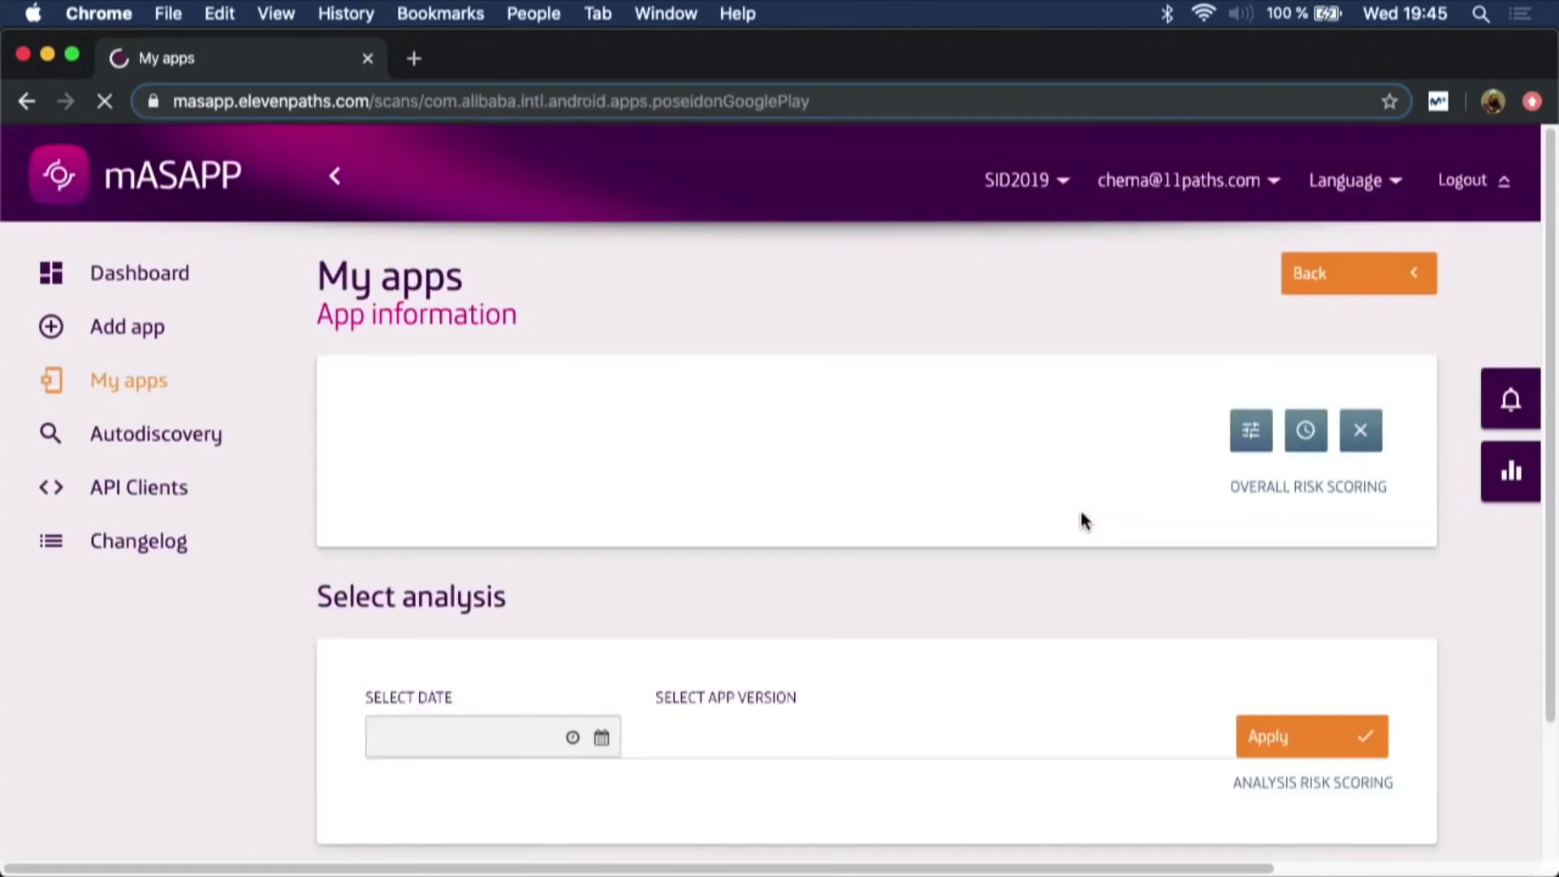
Examine the Alibaba.com app's overall information, selected analysis and app details such as category, size, downloads and package name
scroll(1083, 520, down, 2)
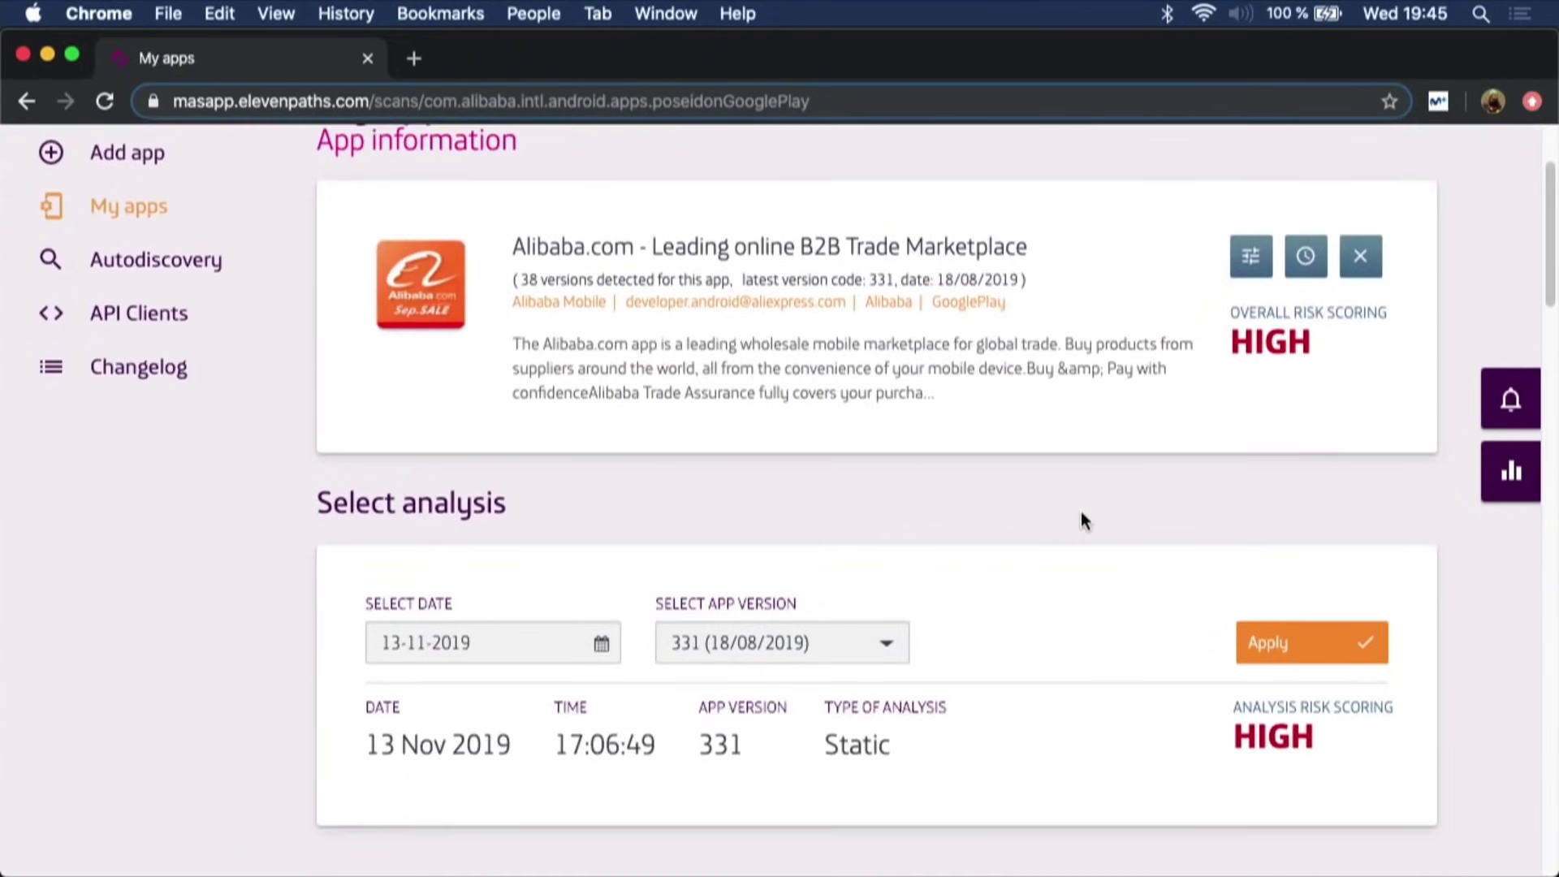
scroll(1082, 520, down, 4)
scroll(1088, 458, down, 3)
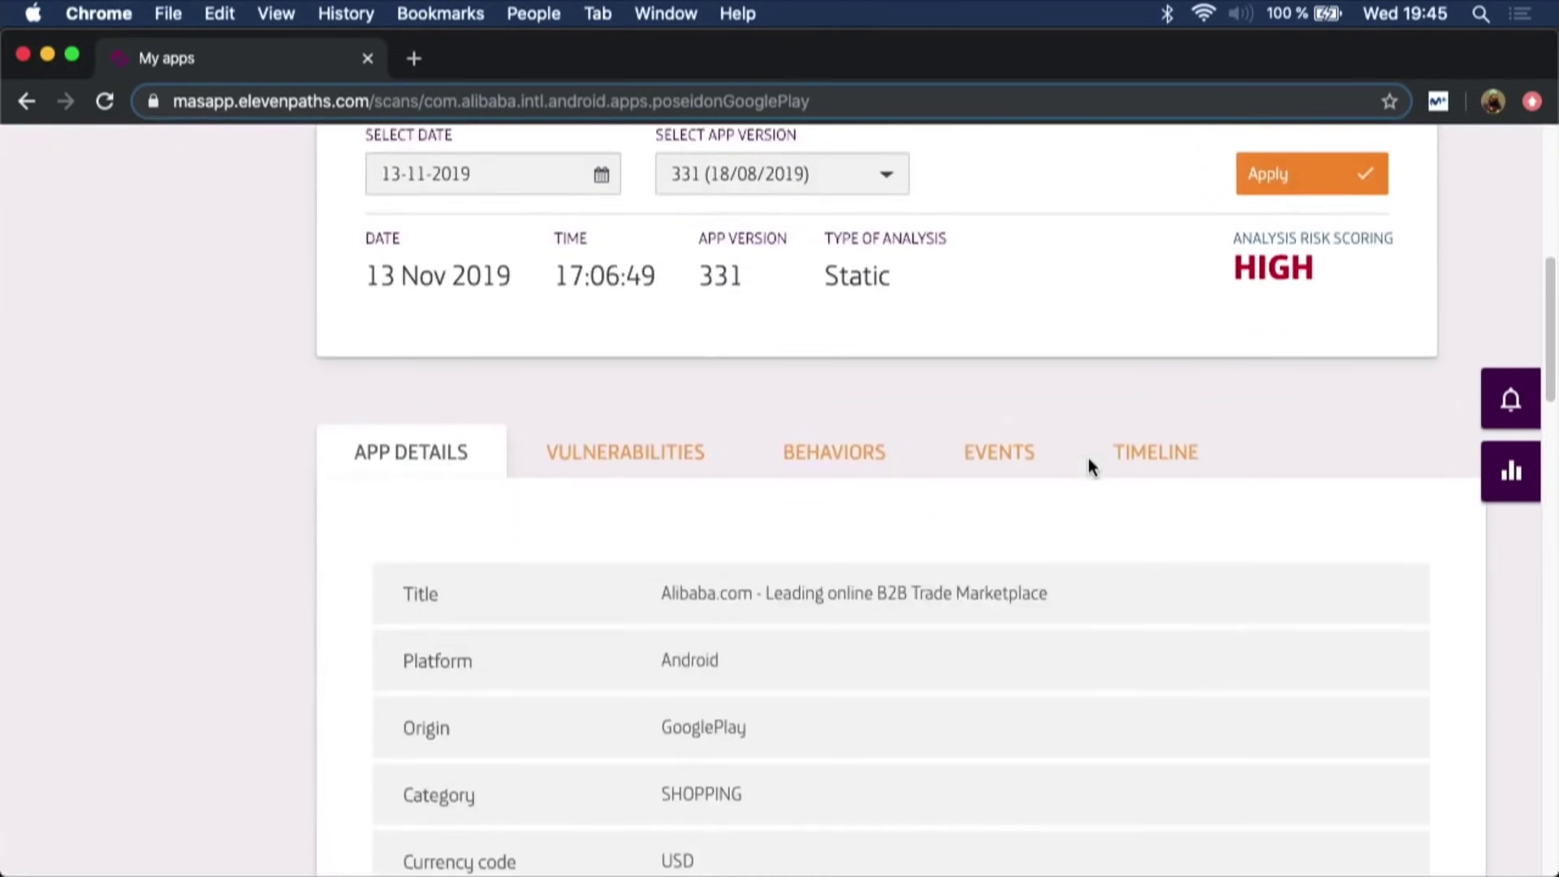
scroll(1065, 484, up, 3)
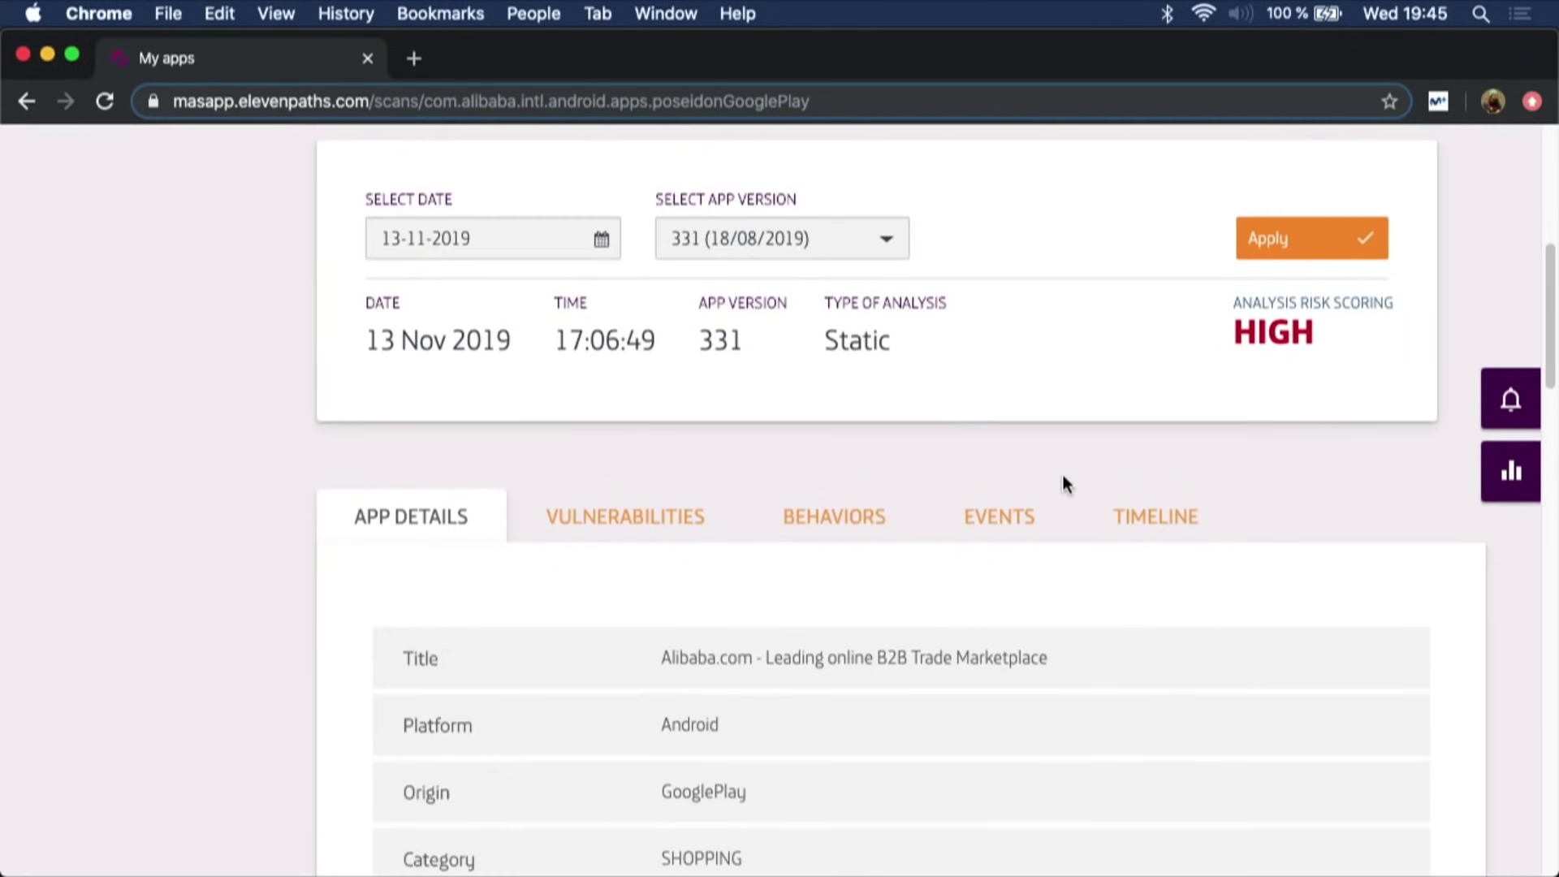
scroll(1064, 484, down, 2)
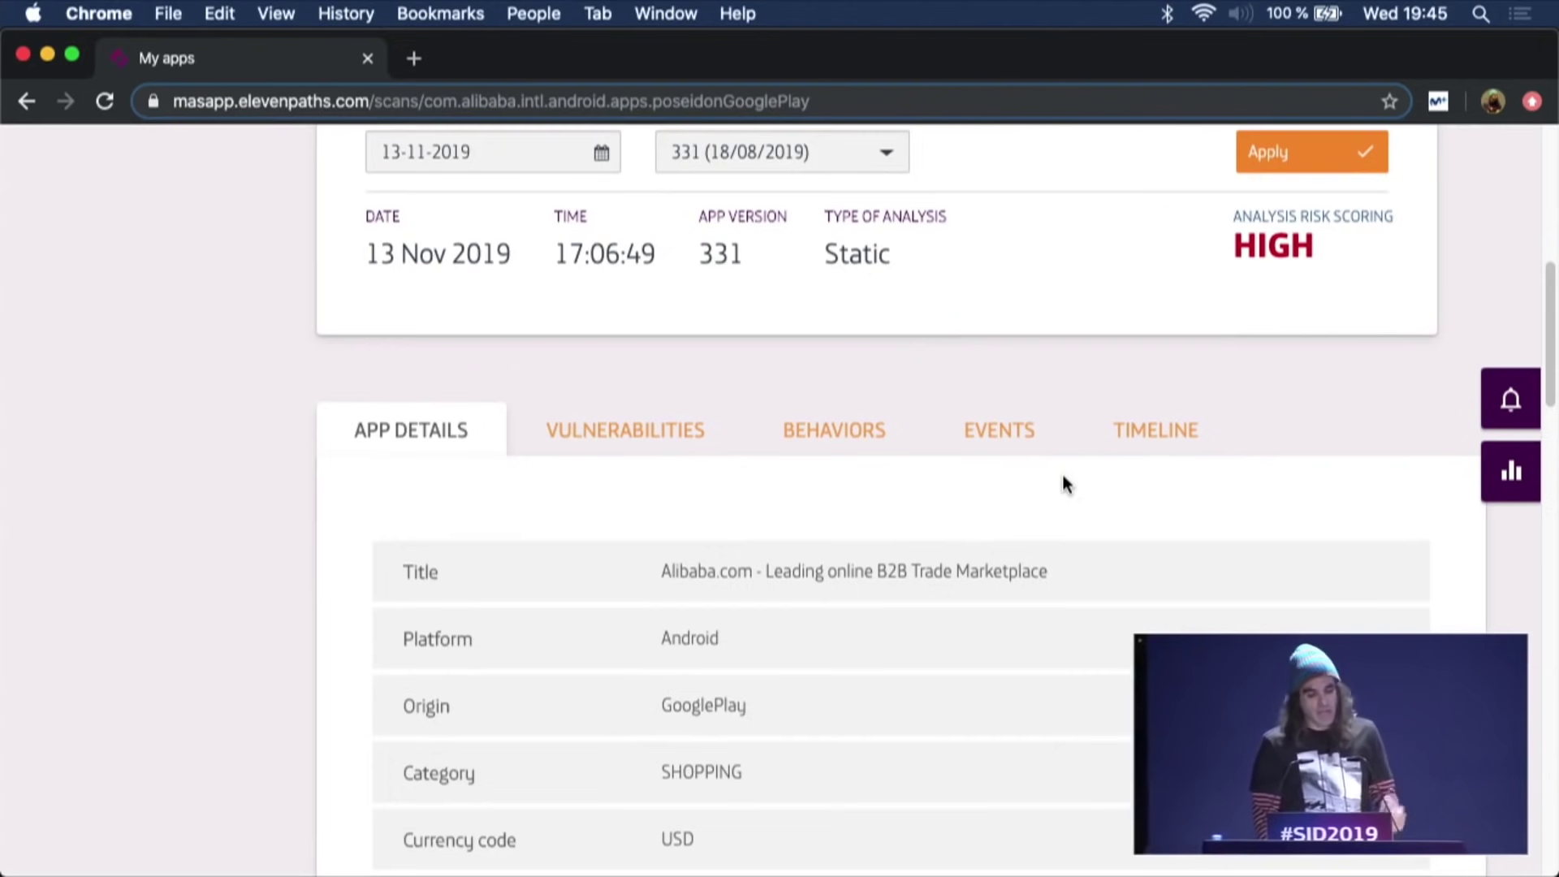
scroll(1063, 478, down, 5)
scroll(1063, 478, down, 3)
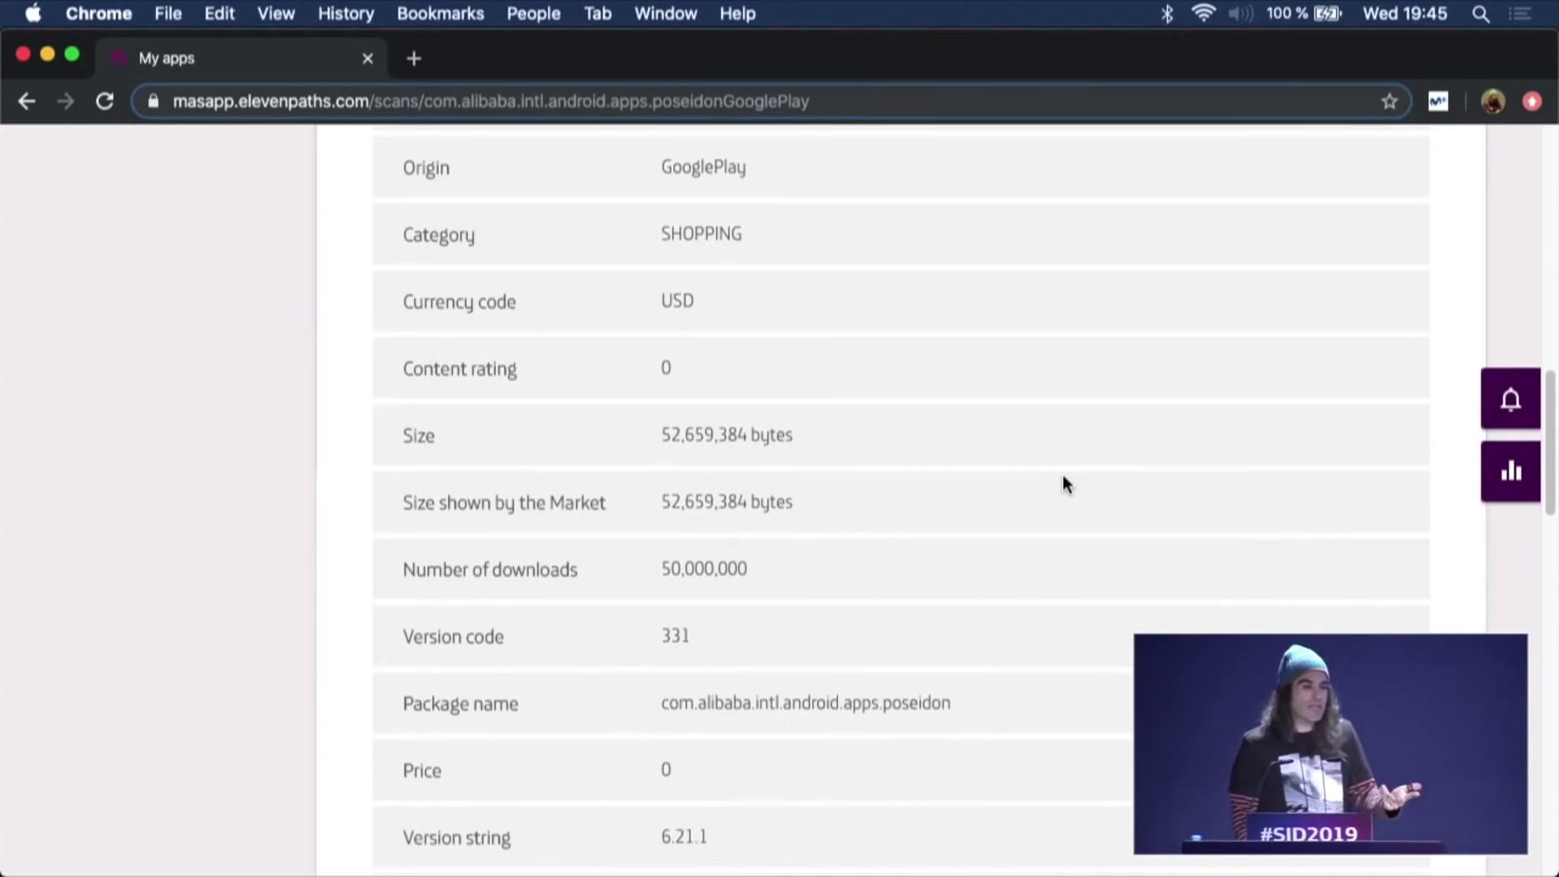
scroll(1063, 478, down, 13)
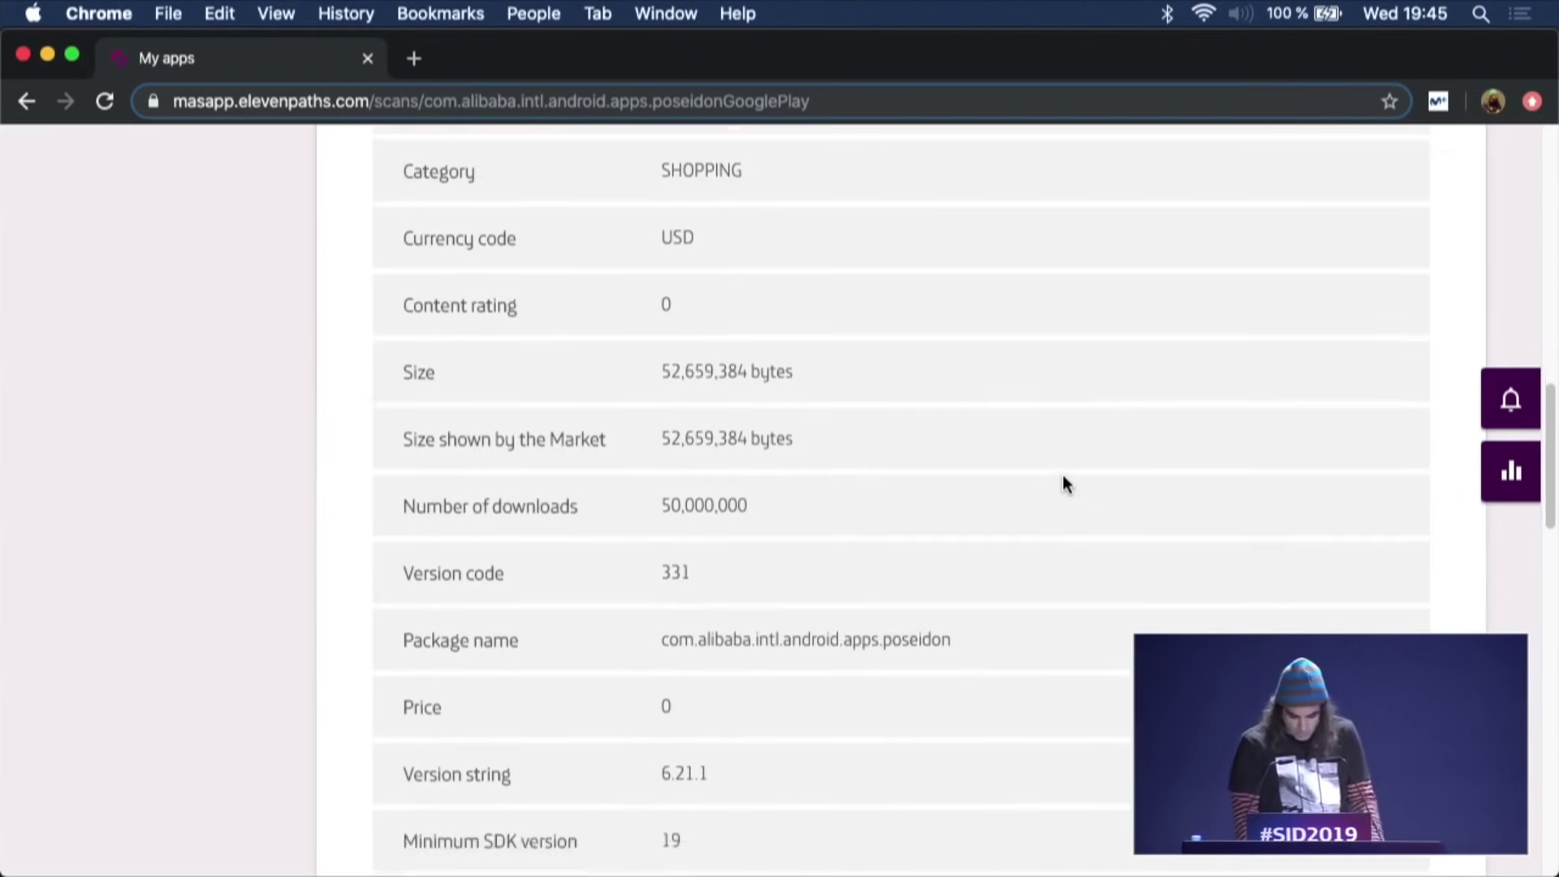
Show the Alibaba.com app's vulnerabilities and read the Proceed in case of SSL Error entry enlarged
scroll(1063, 477, up, 20)
scroll(1065, 484, up, 4)
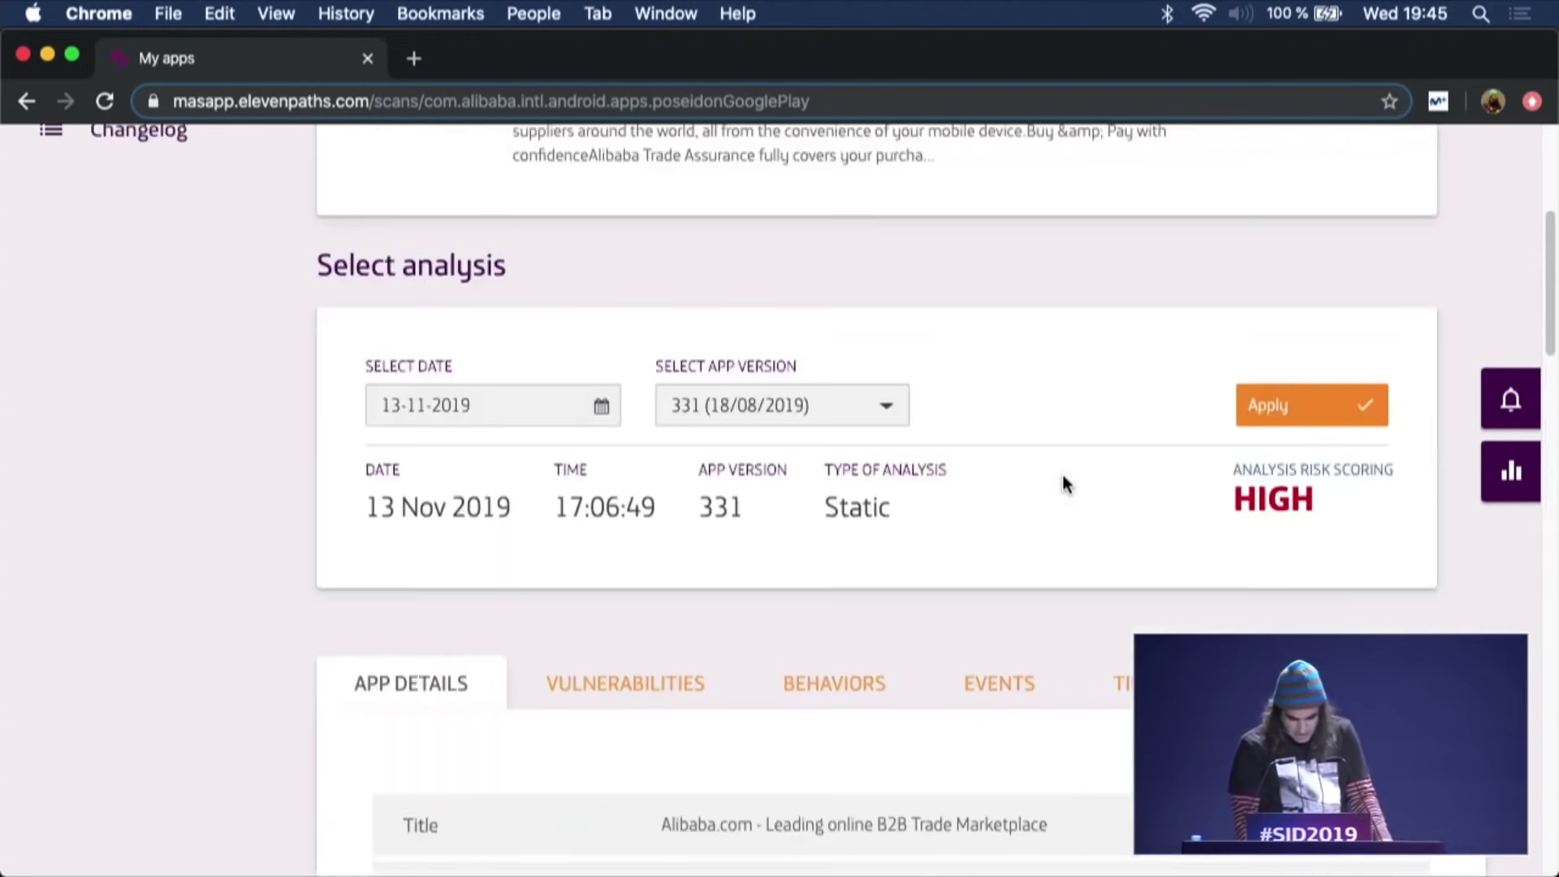
scroll(1065, 484, down, 2)
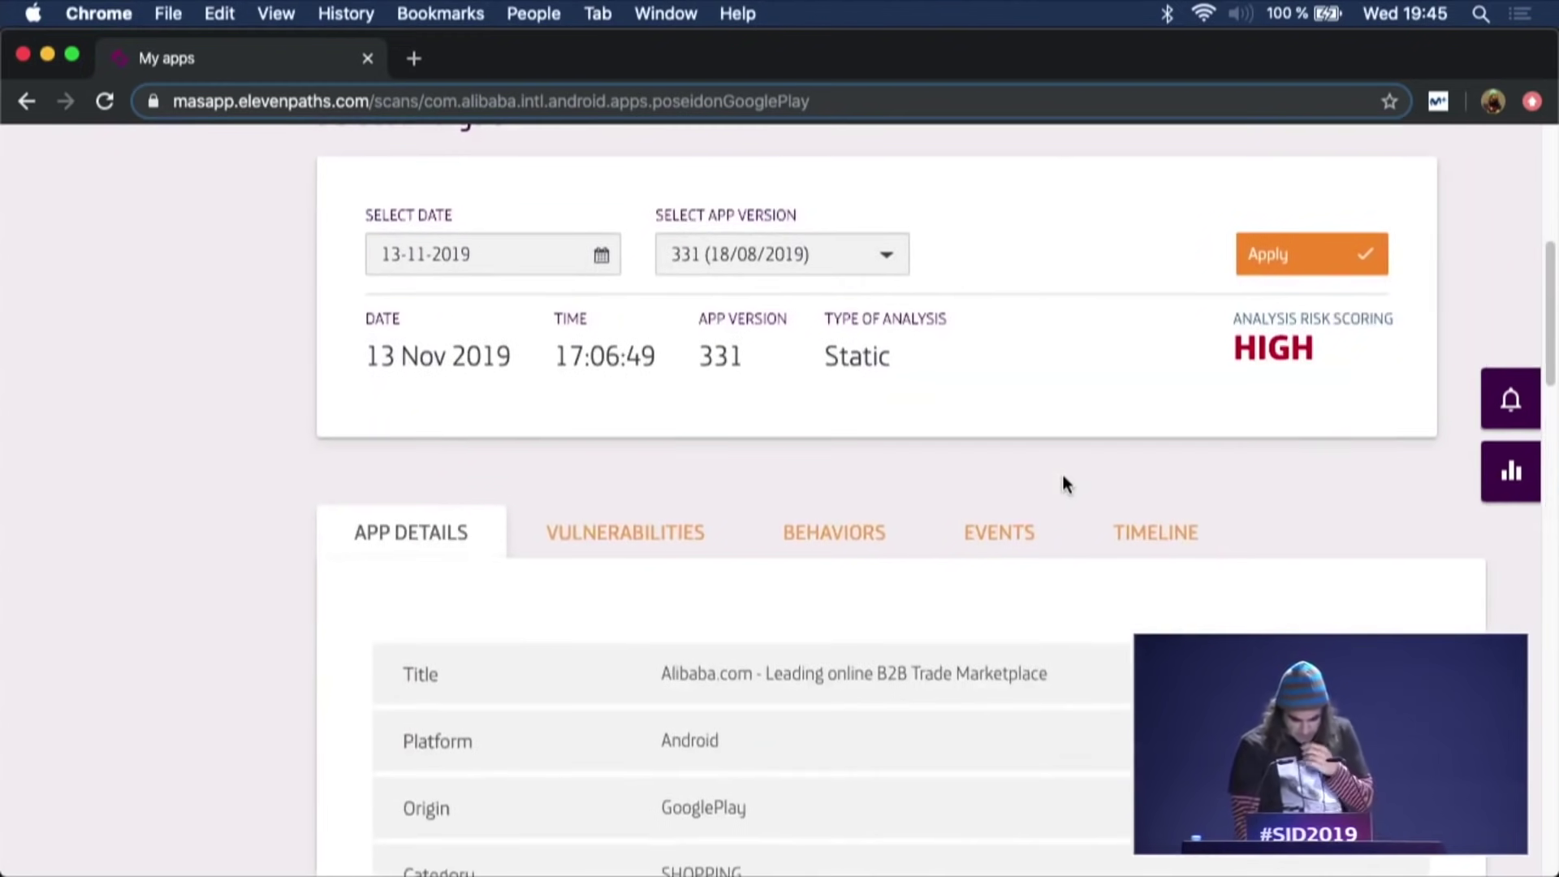
click(679, 532)
scroll(911, 479, up, 7)
scroll(911, 479, down, 11)
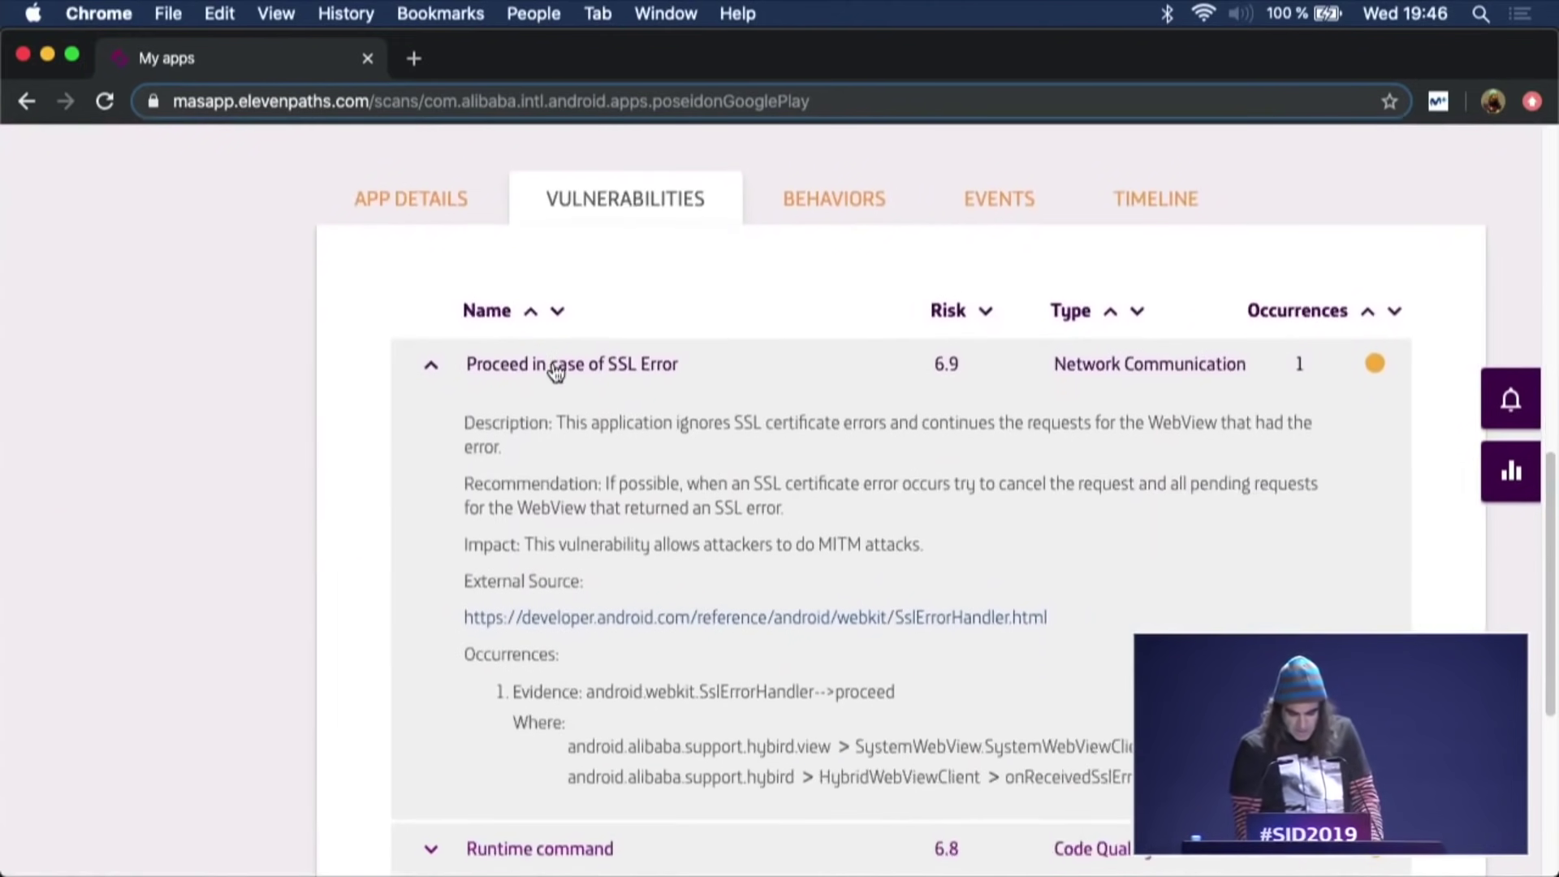
scroll(762, 436, up, 5)
scroll(768, 433, right, 2)
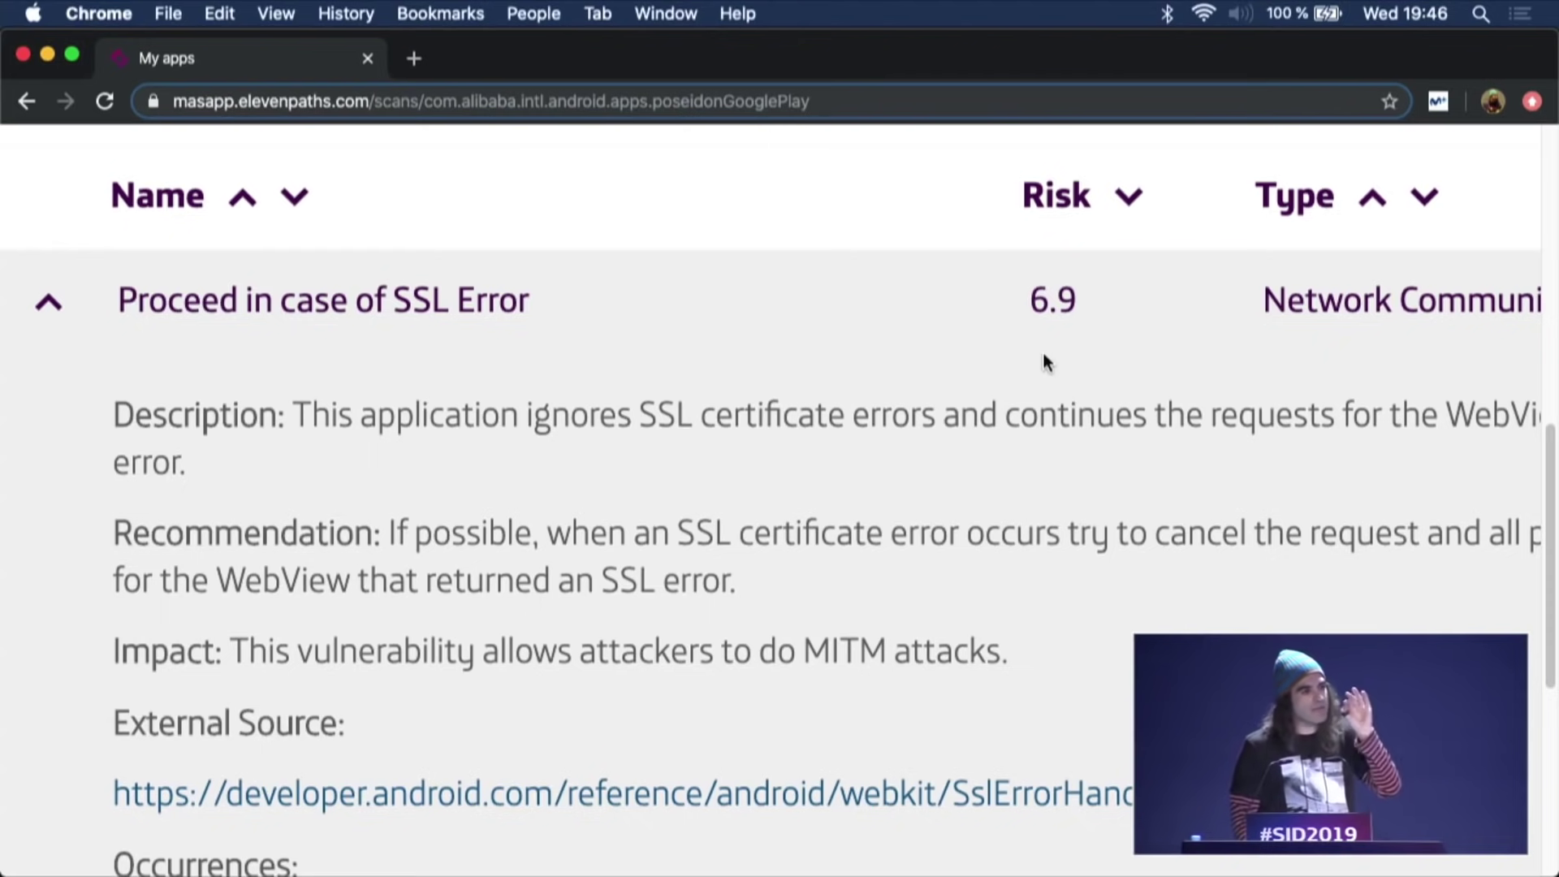
Expand the Runtime command vulnerability and read its description, recommendation, impact and evidence
scroll(1046, 362, down, 10)
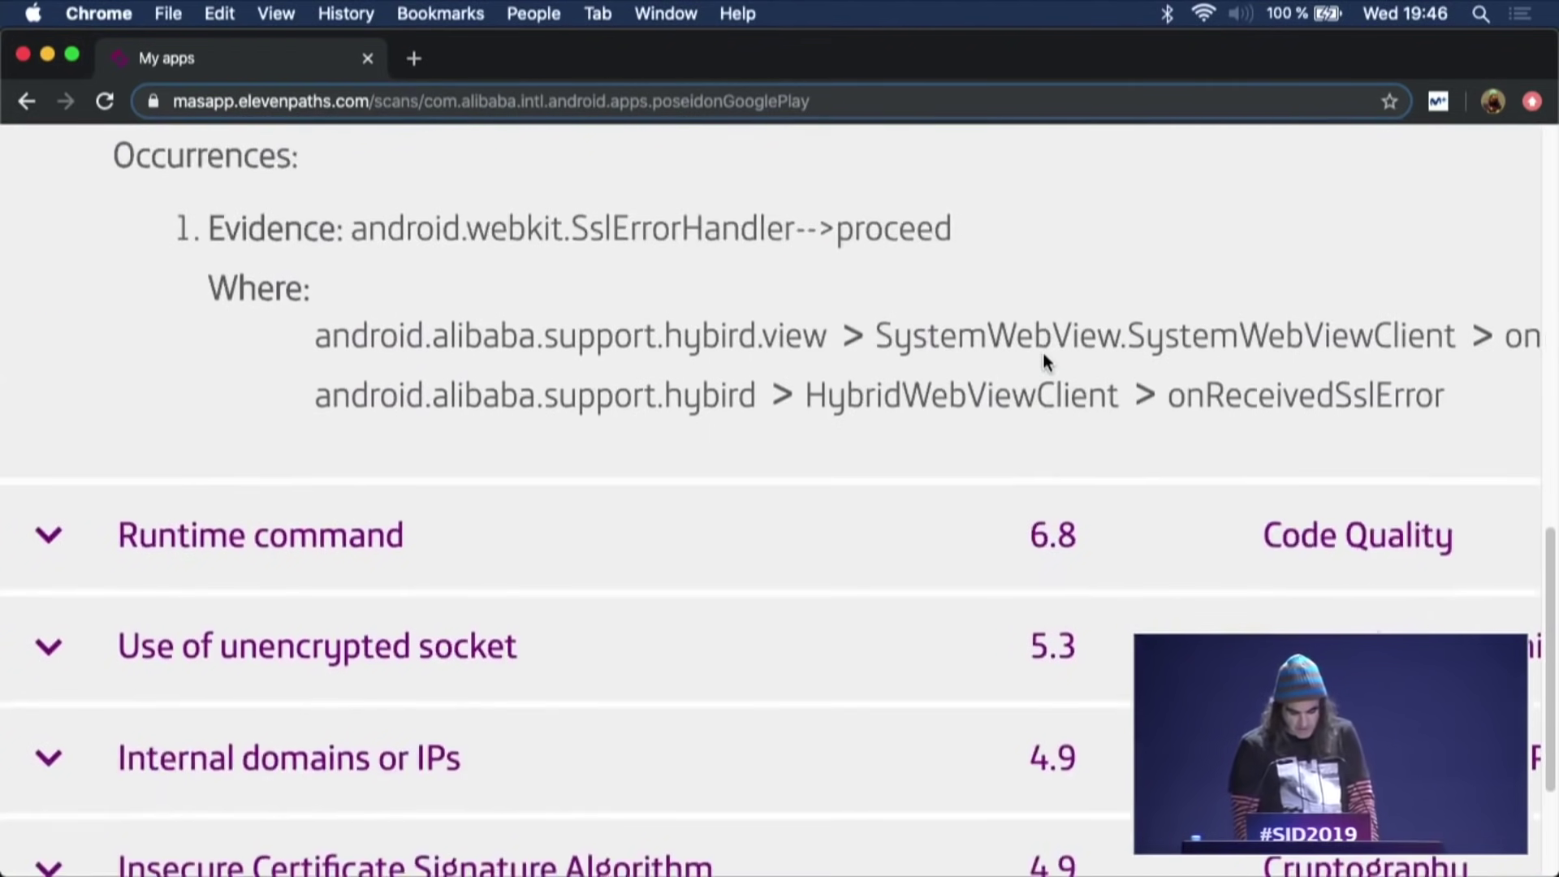
click(699, 434)
scroll(808, 442, down, 5)
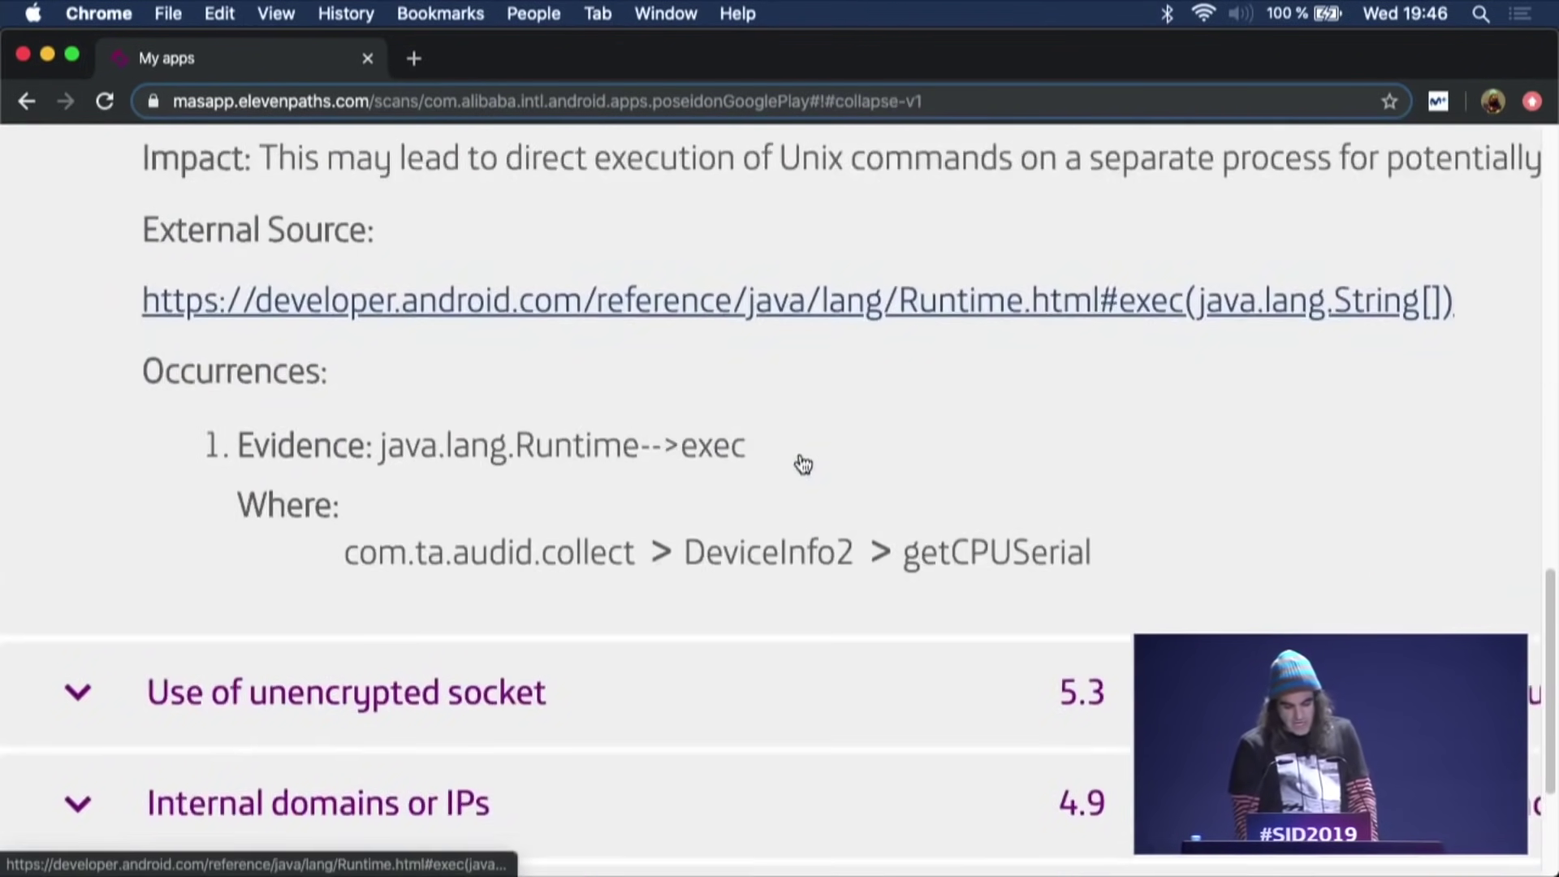
scroll(788, 503, up, 3)
scroll(778, 542, up, 1)
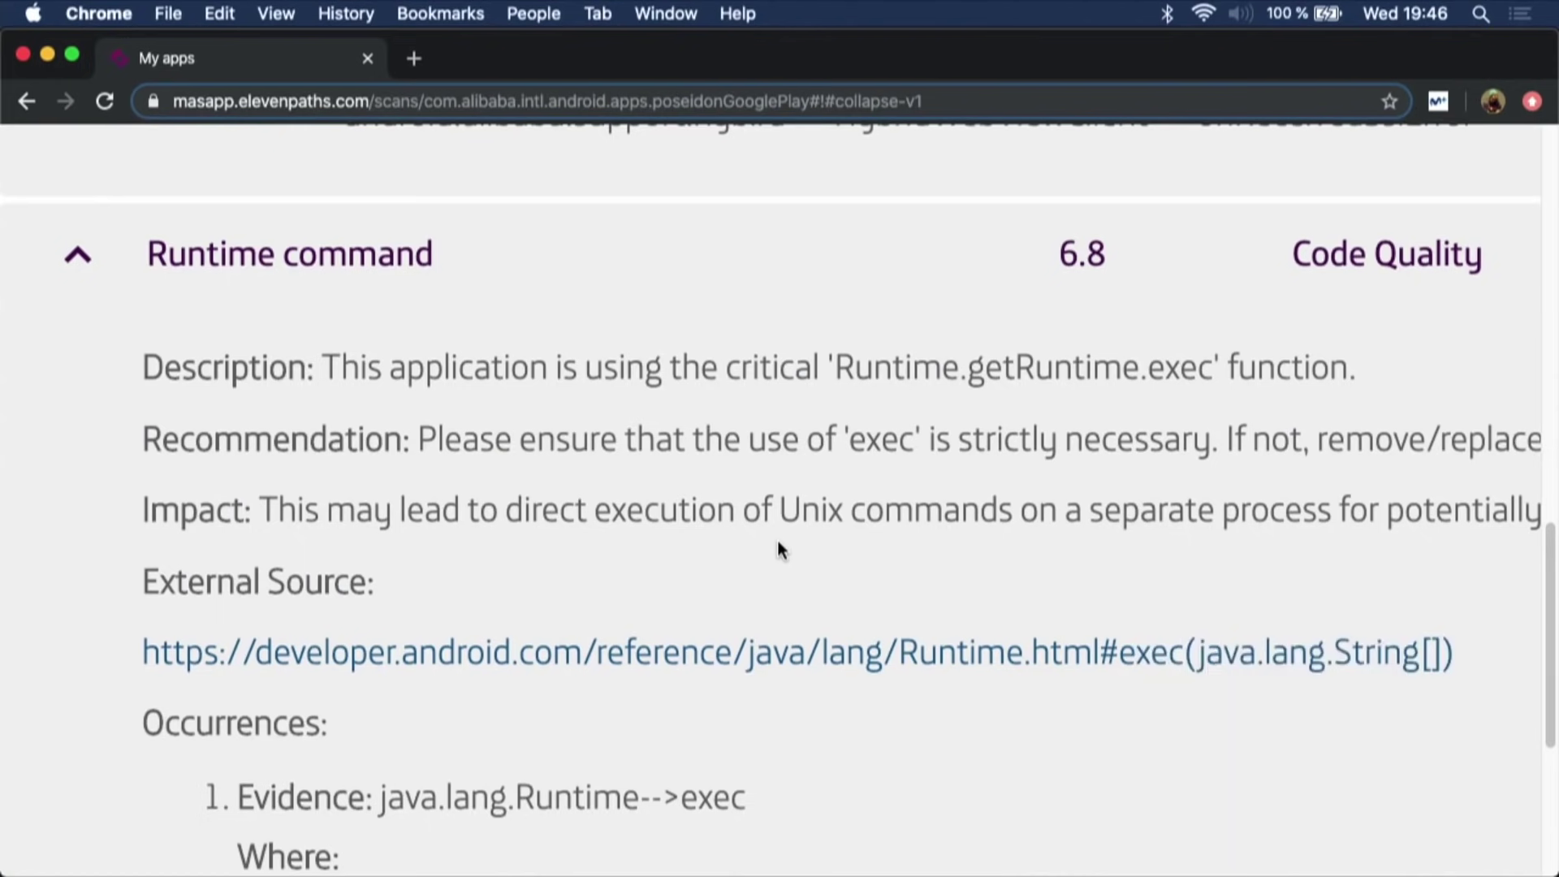
scroll(778, 542, down, 3)
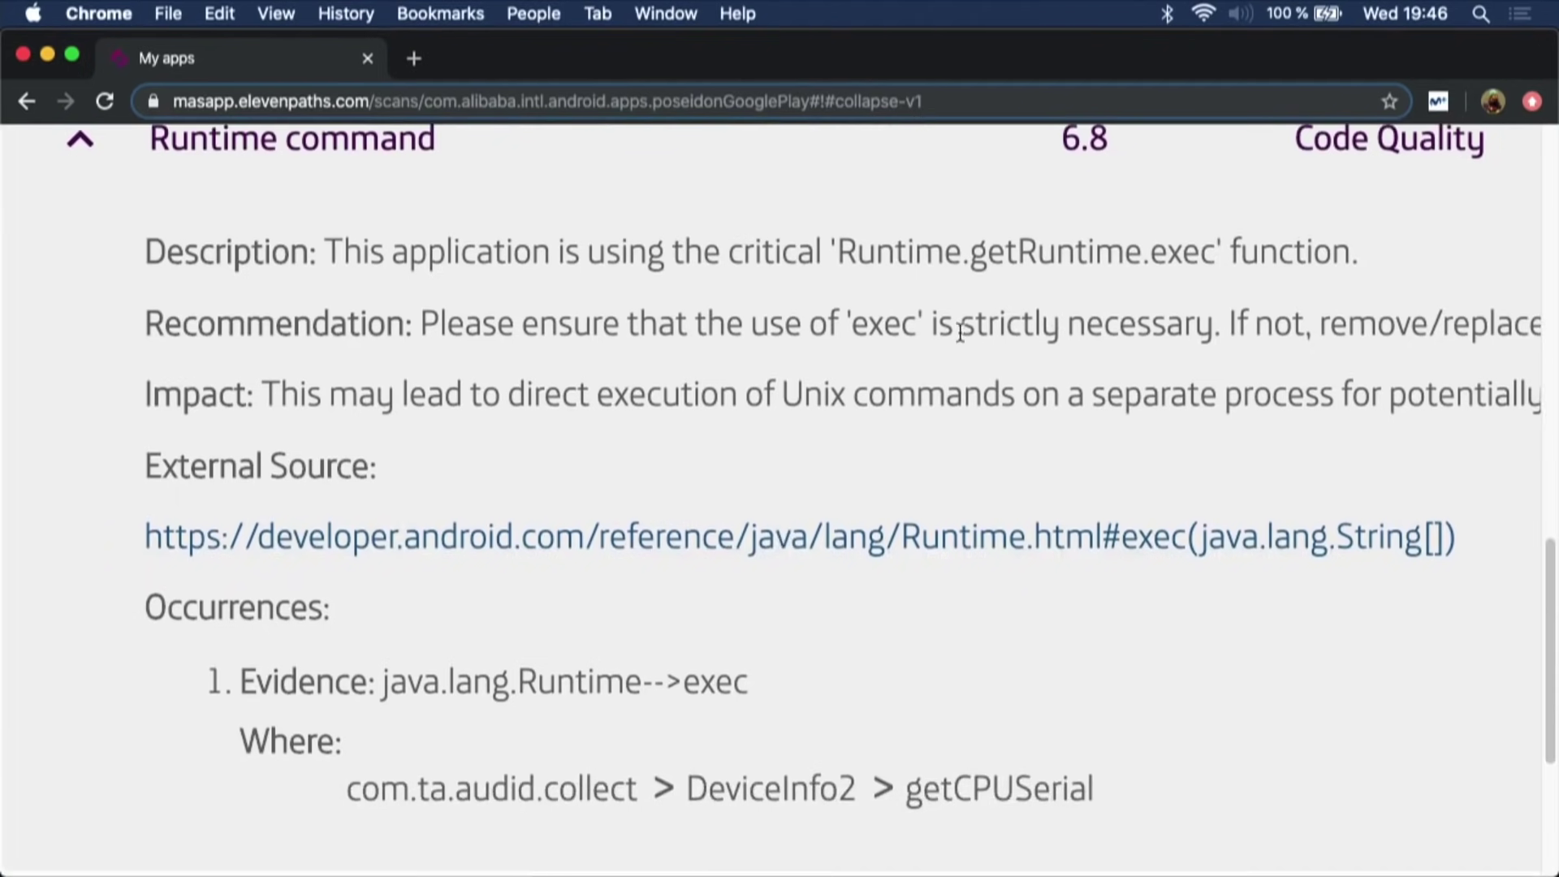
Expand the Internal domains or IPs and Insecure Certificate Signature Algorithm vulnerabilities and read their details
scroll(960, 337, down, 10)
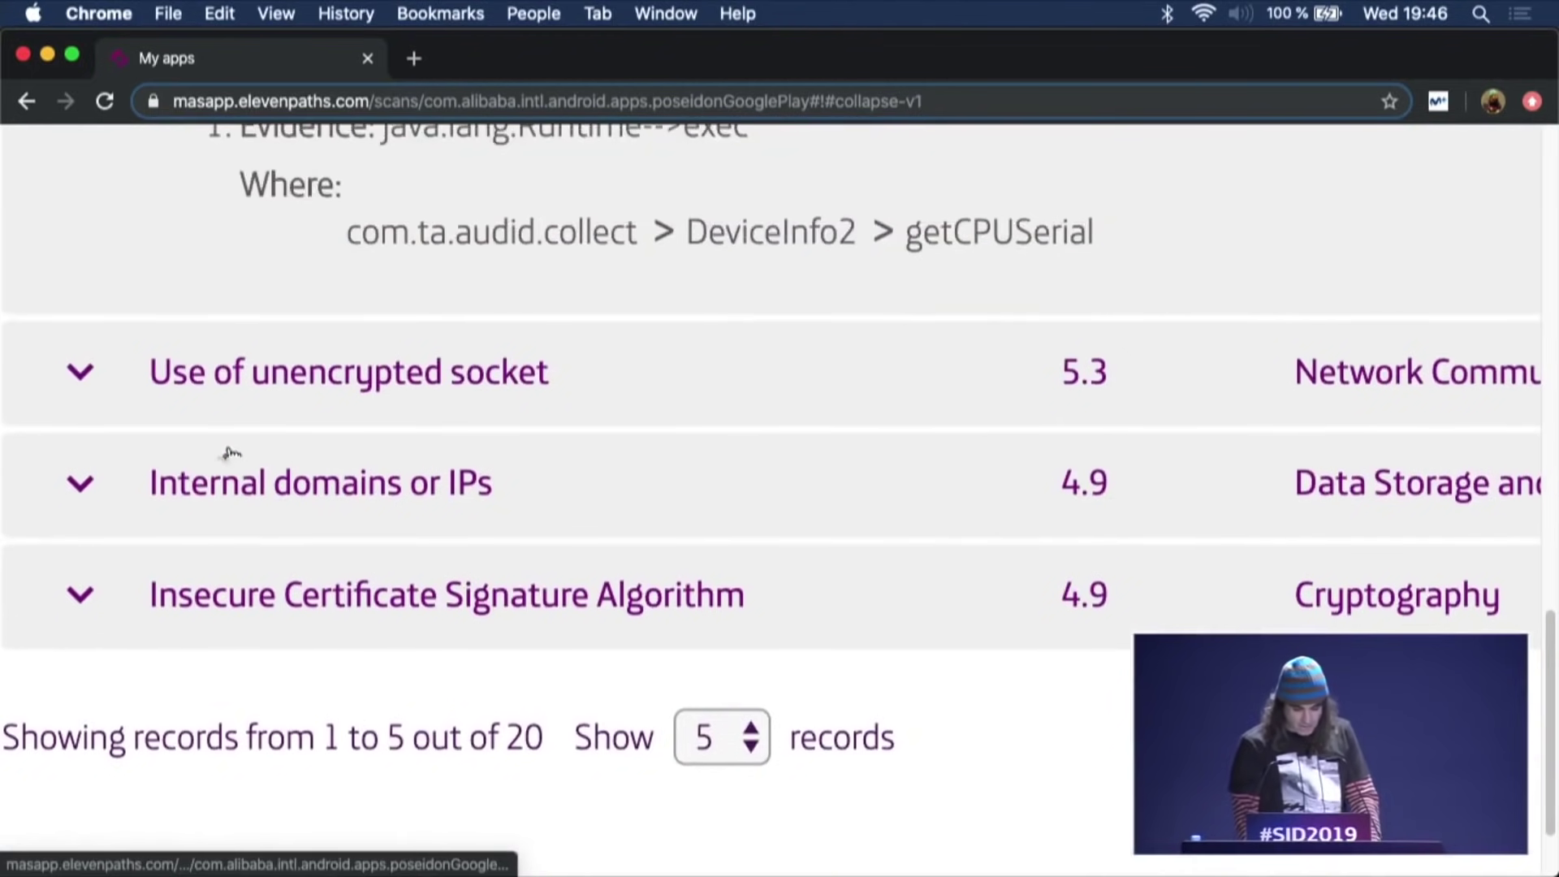
click(88, 484)
scroll(488, 499, down, 3)
scroll(487, 508, down, 4)
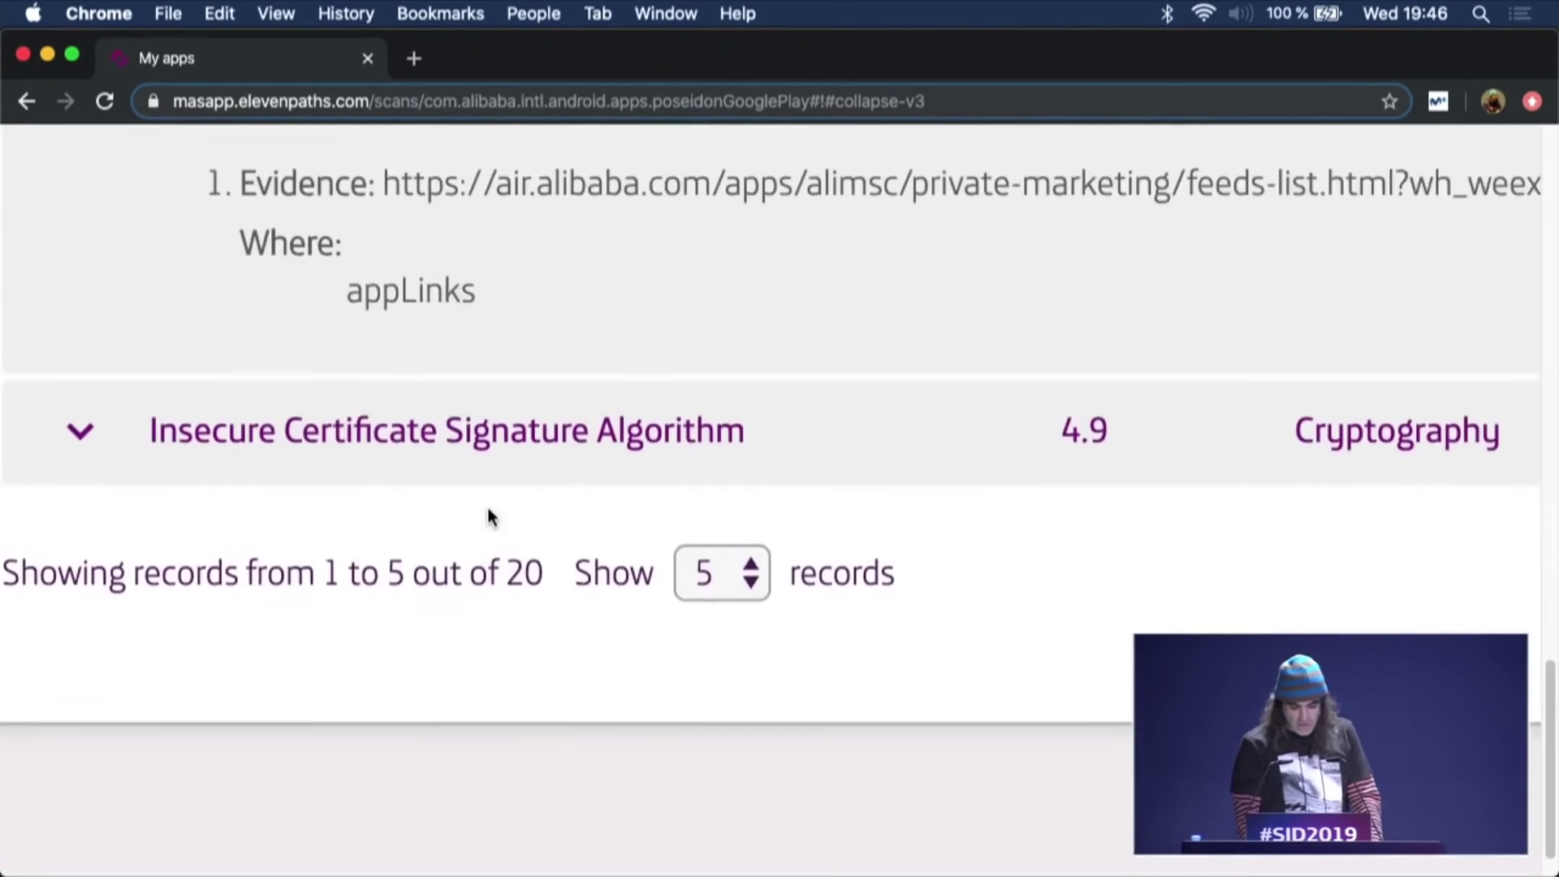
click(866, 443)
scroll(842, 477, down, 3)
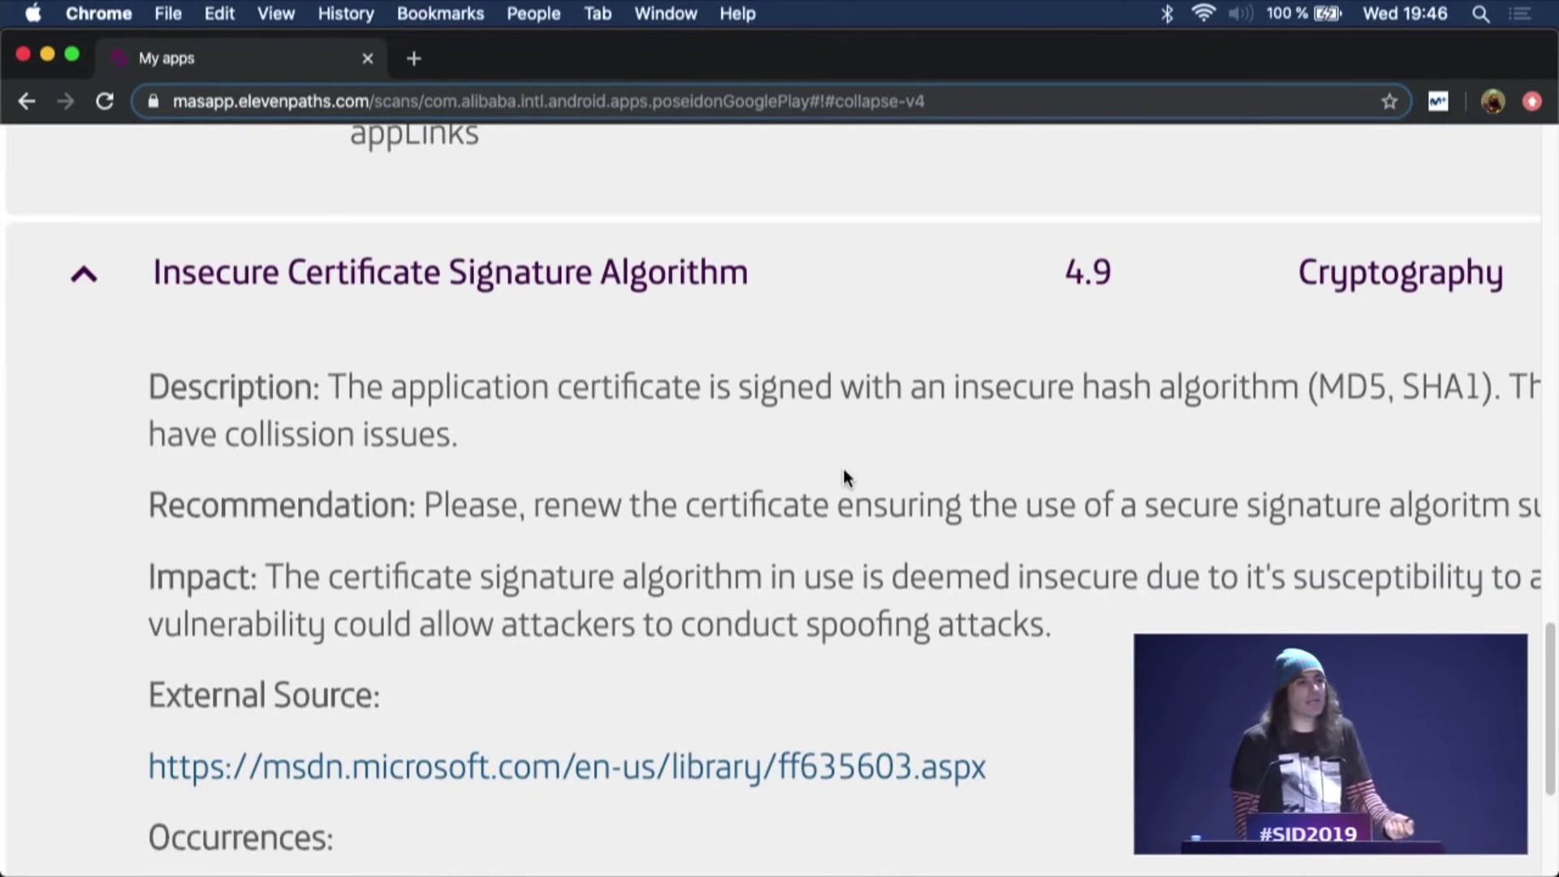
Show the Alibaba.com app's behaviors and read the System-type broadcast identified entry's description, impact and evidence
scroll(842, 470, up, 20)
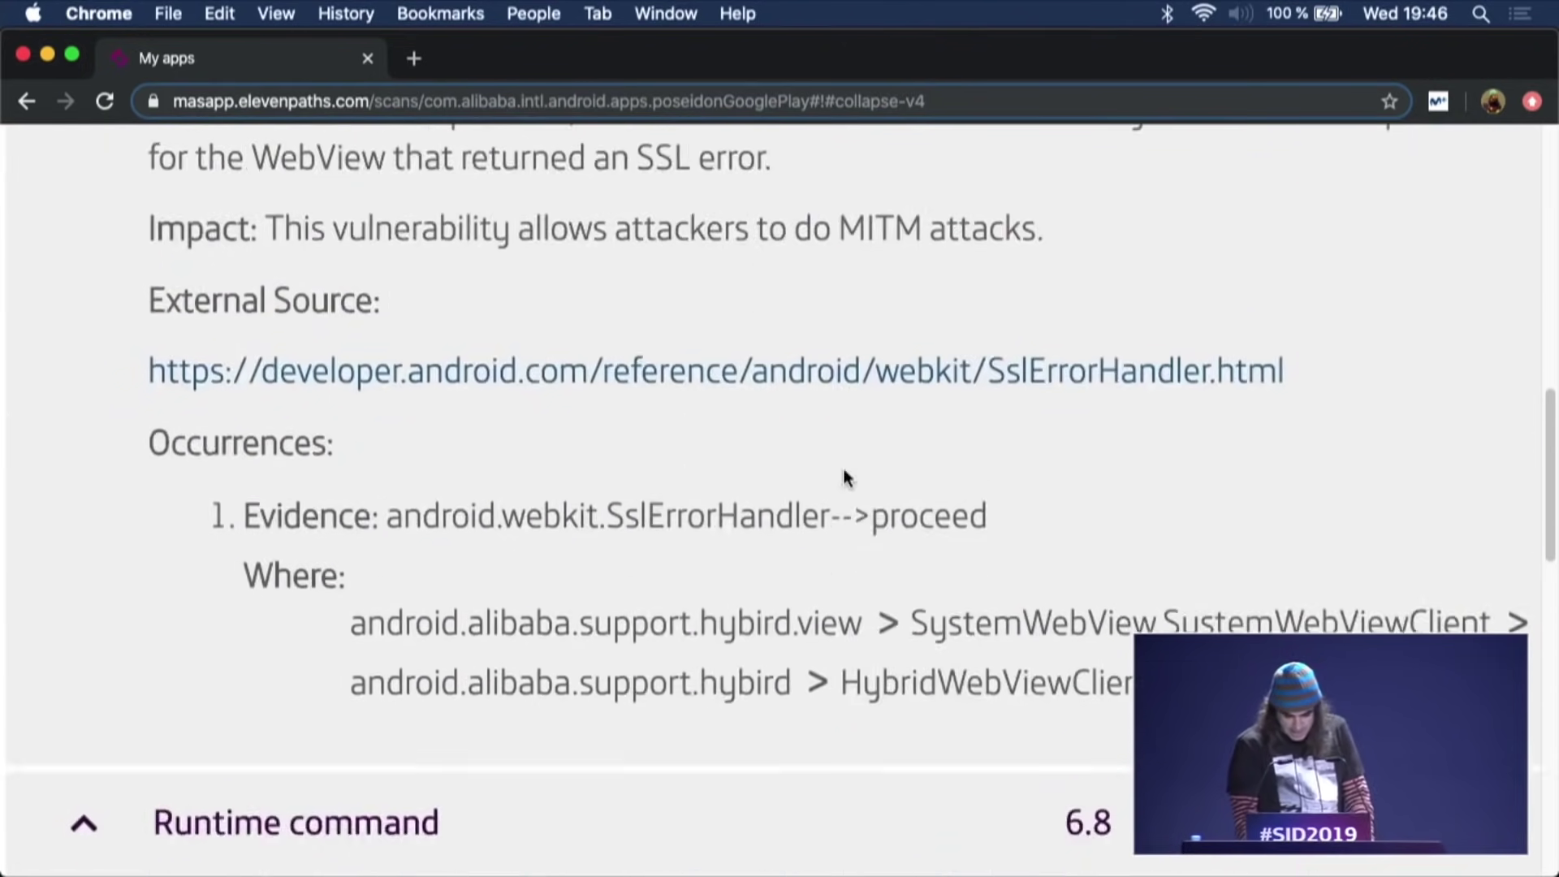
scroll(844, 475, up, 10)
click(846, 505)
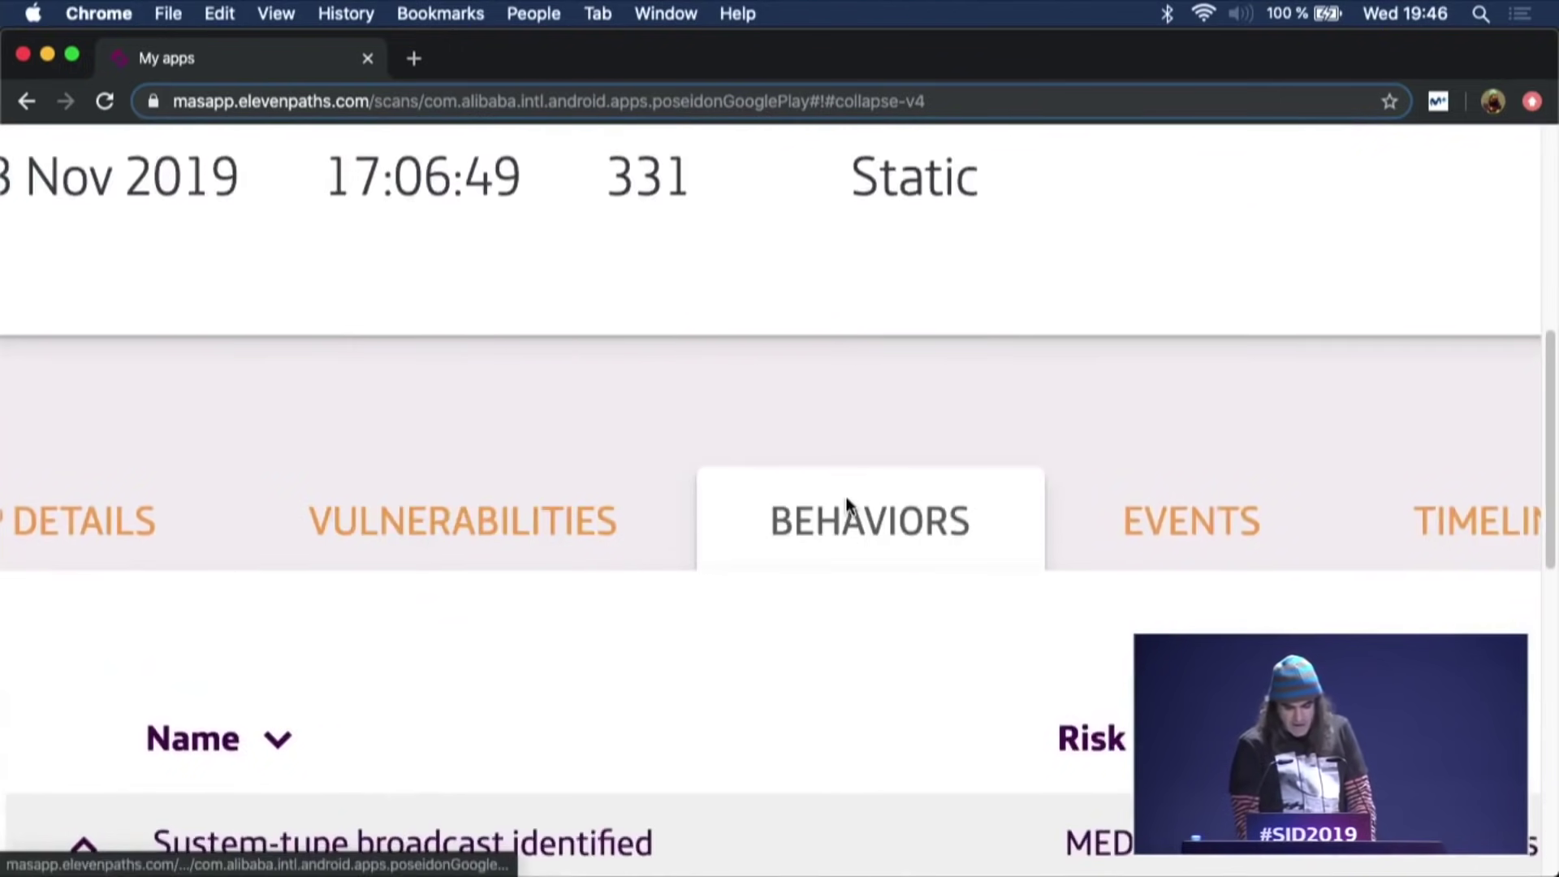
scroll(892, 613, down, 6)
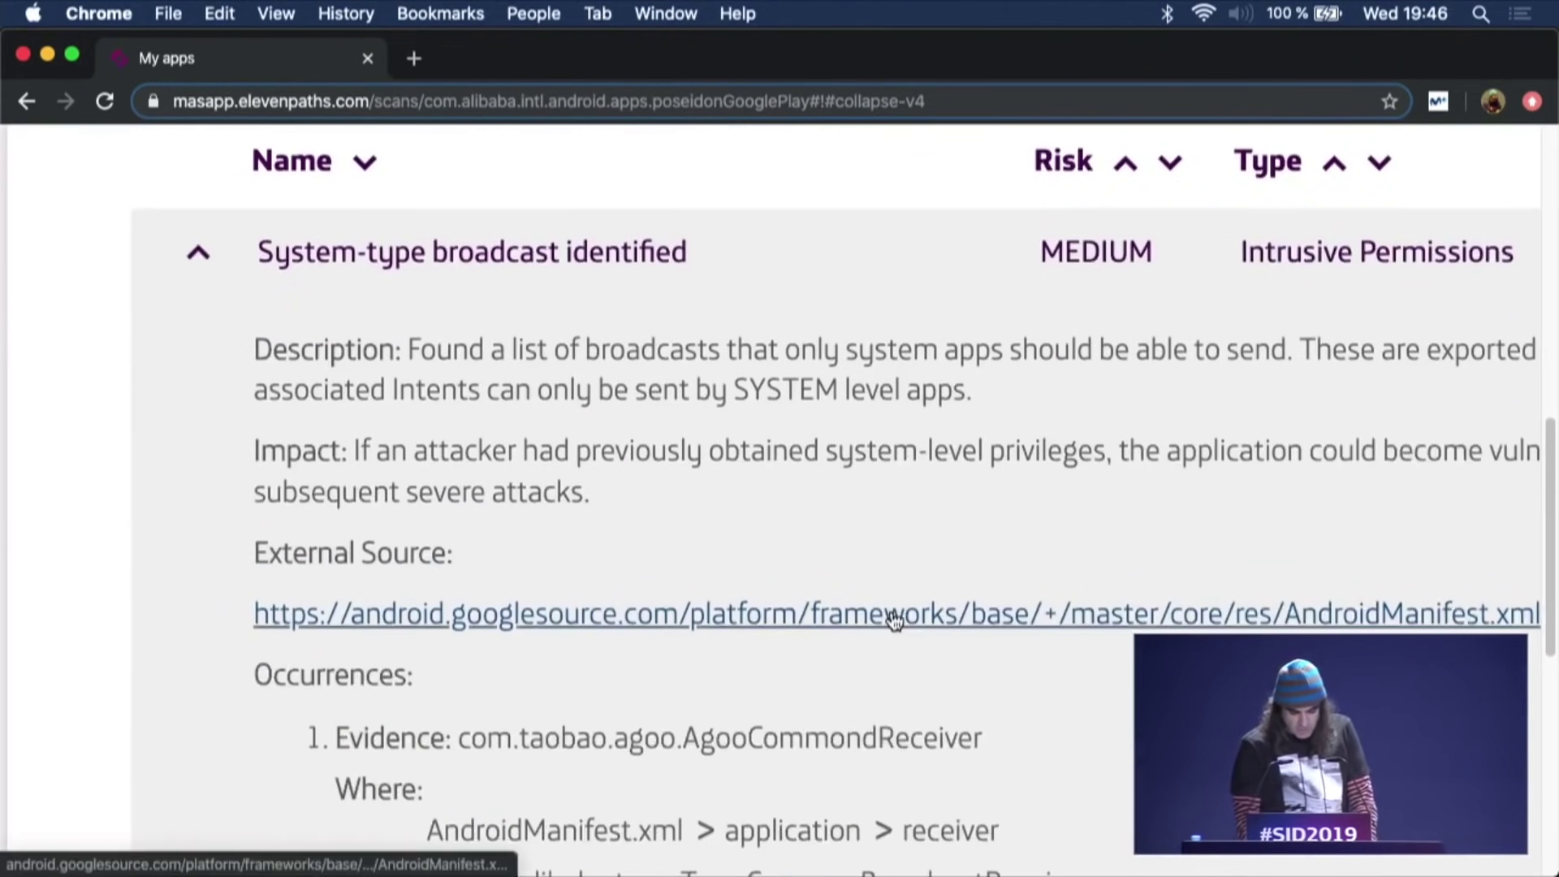
scroll(894, 619, down, 8)
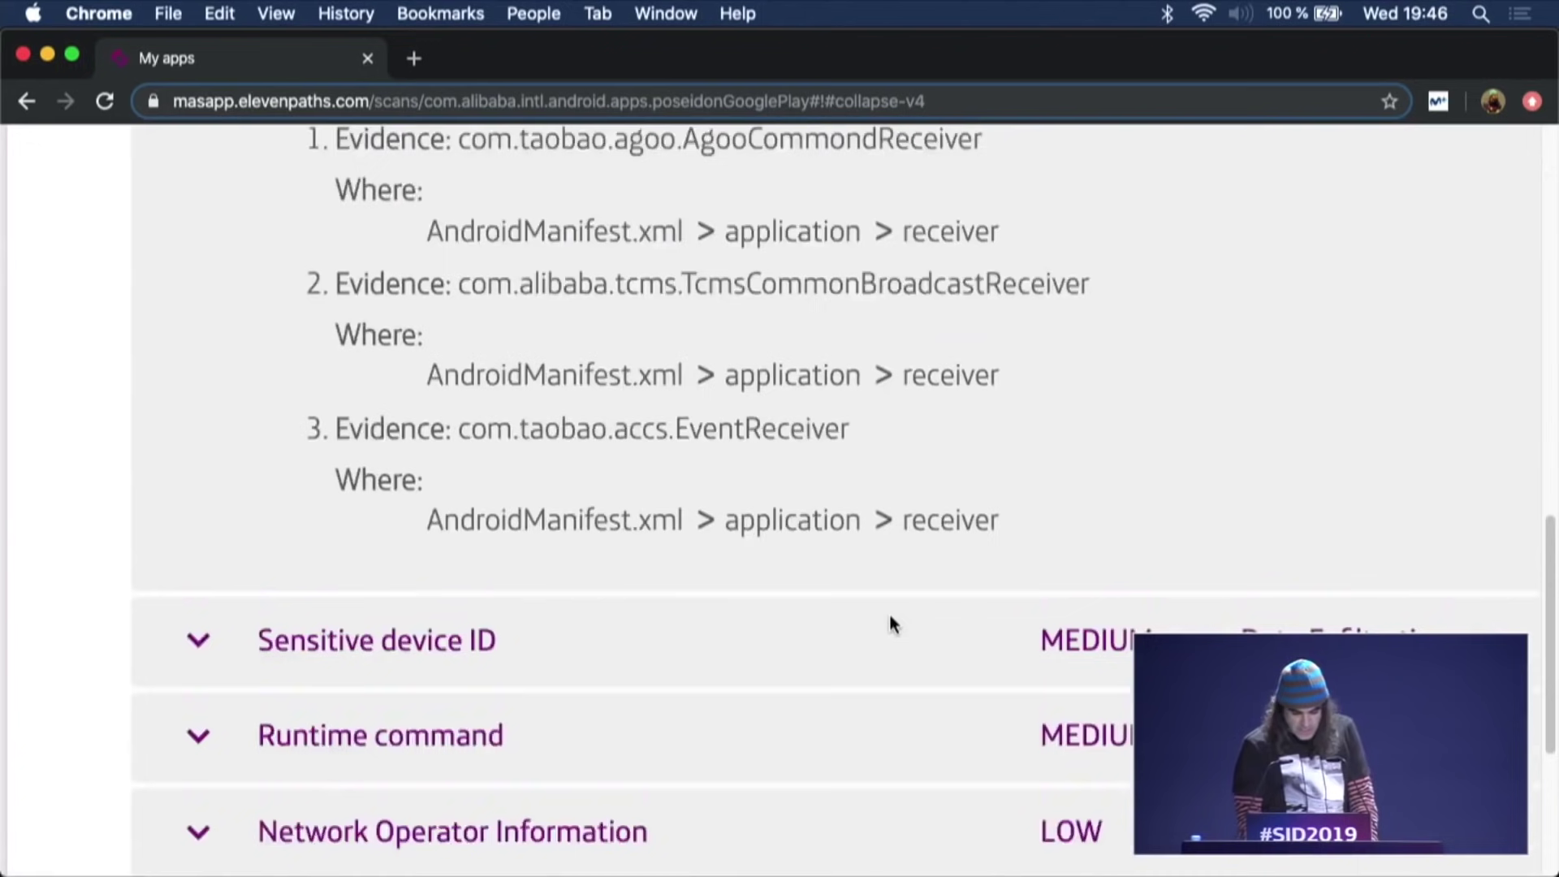
Expand the Sensitive device ID behavior and read its description, impact and occurrences
scroll(893, 625, down, 1)
click(661, 583)
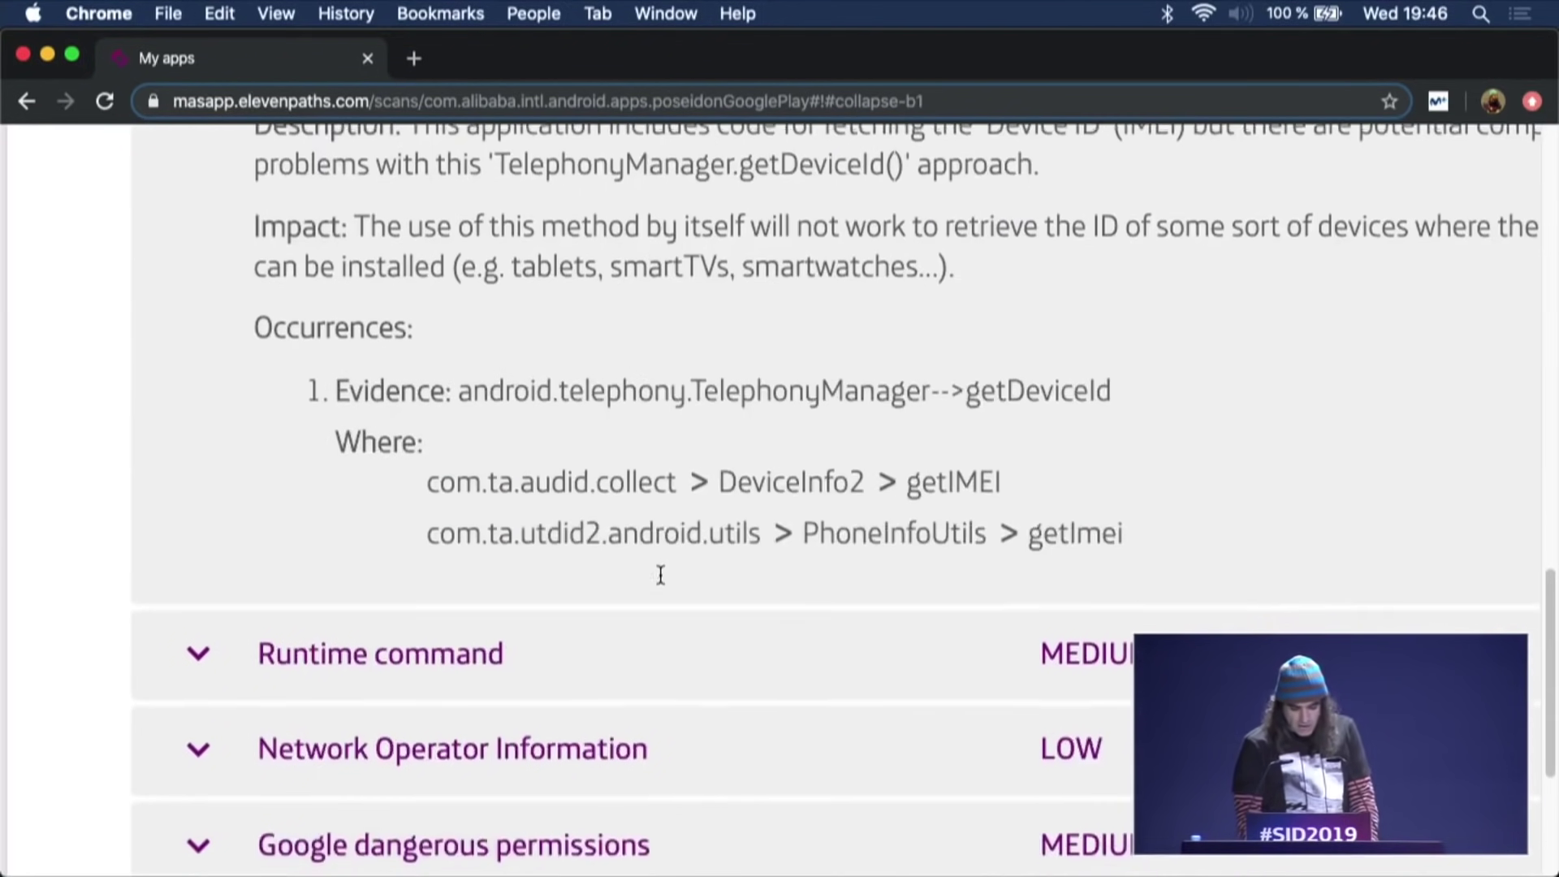
scroll(661, 575, up, 3)
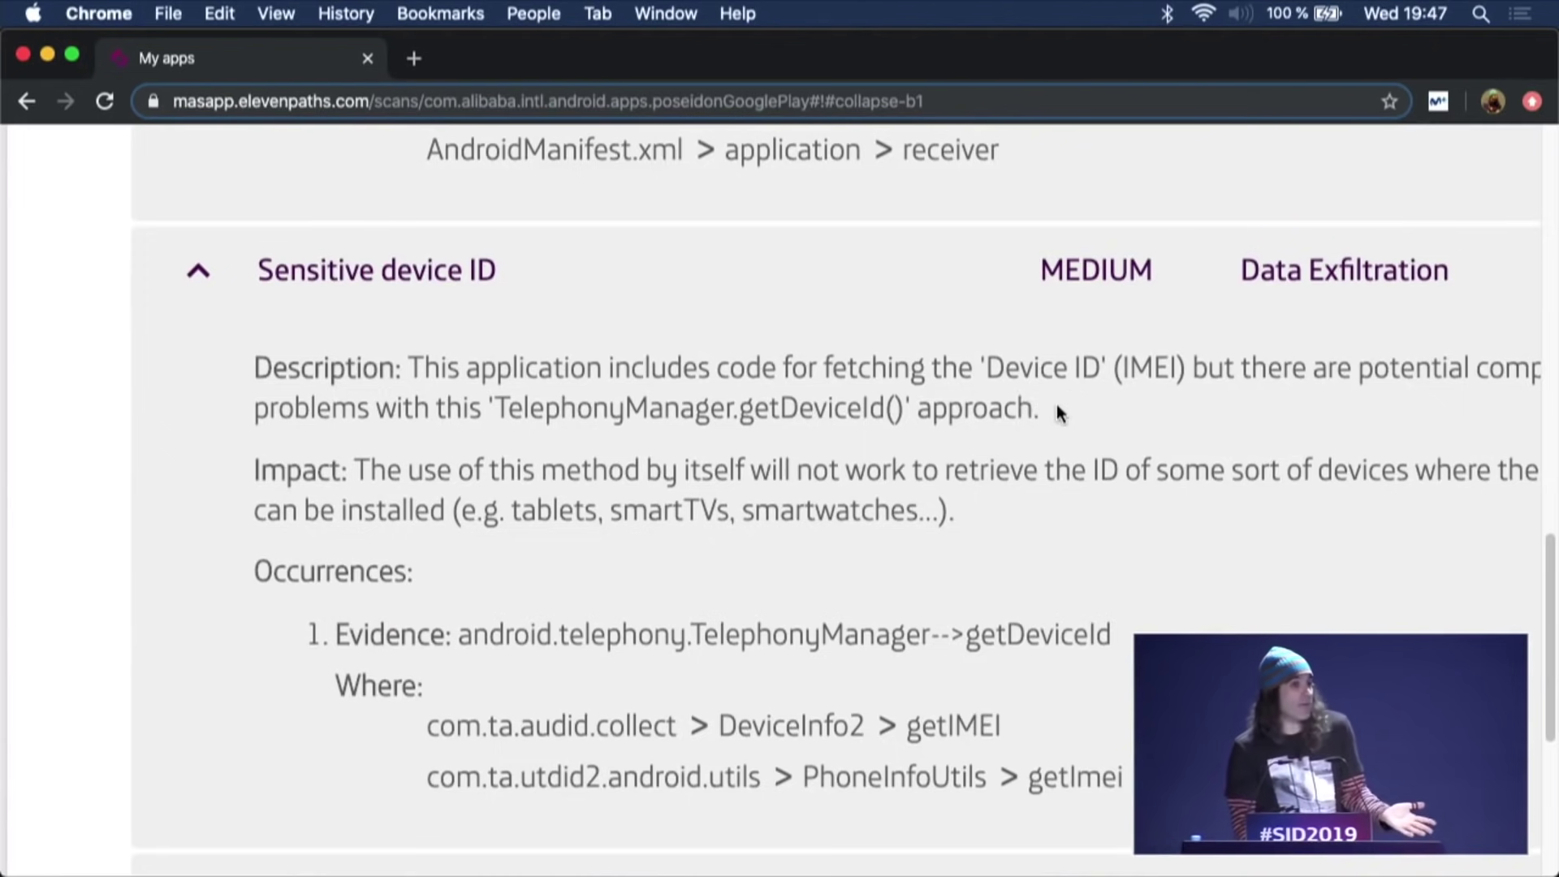
Expand the Google dangerous permissions behavior, read all its listed permission evidence, and return to the Alibaba.com app information overview
scroll(1057, 413, down, 5)
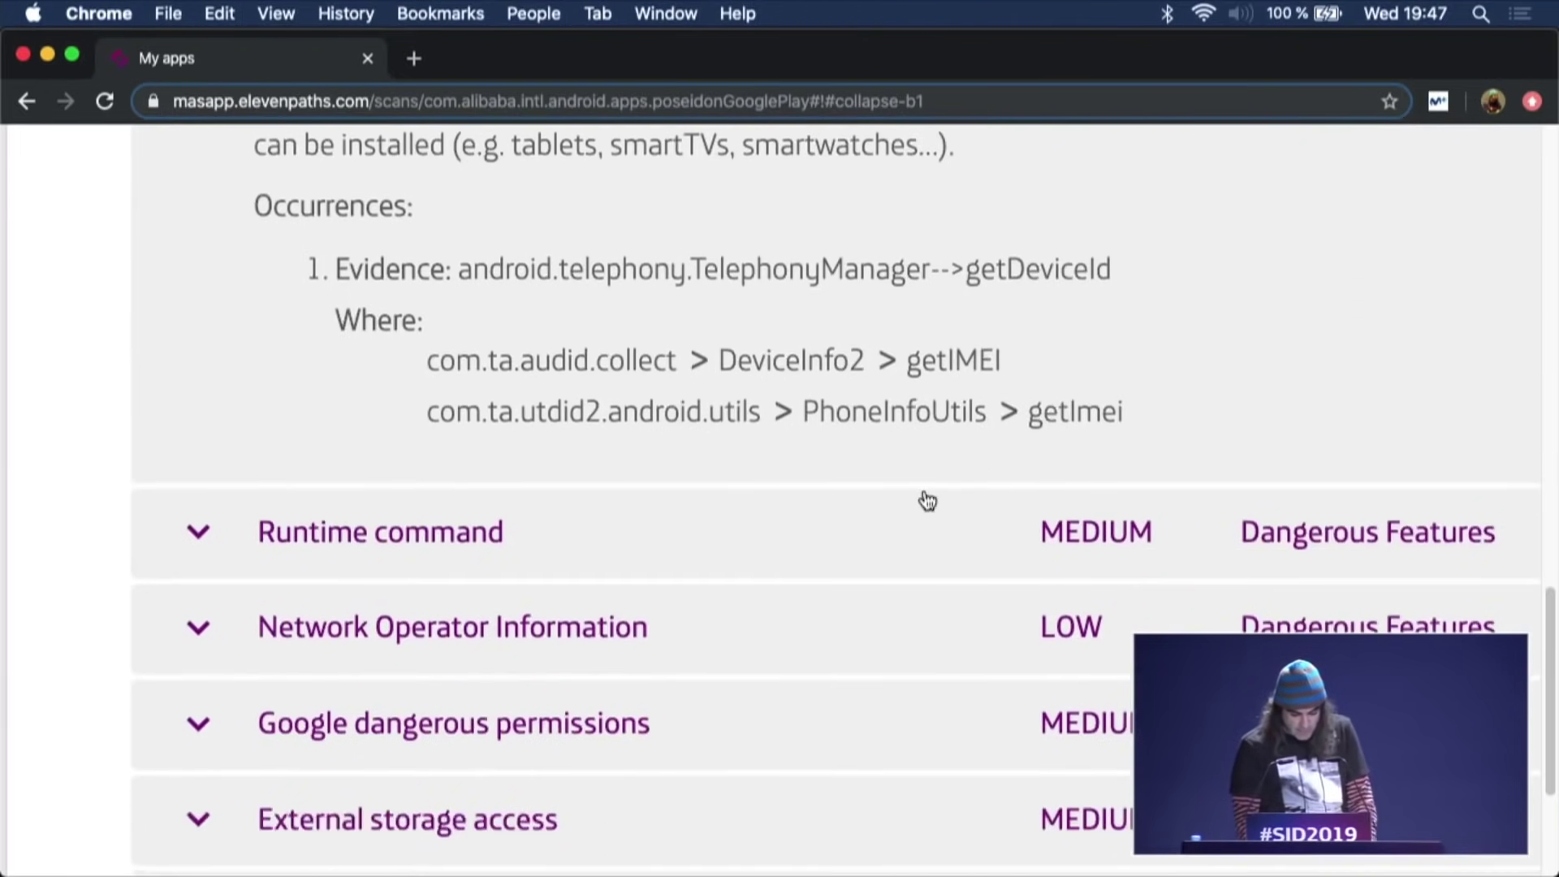
scroll(926, 501, down, 2)
click(738, 581)
scroll(793, 574, down, 8)
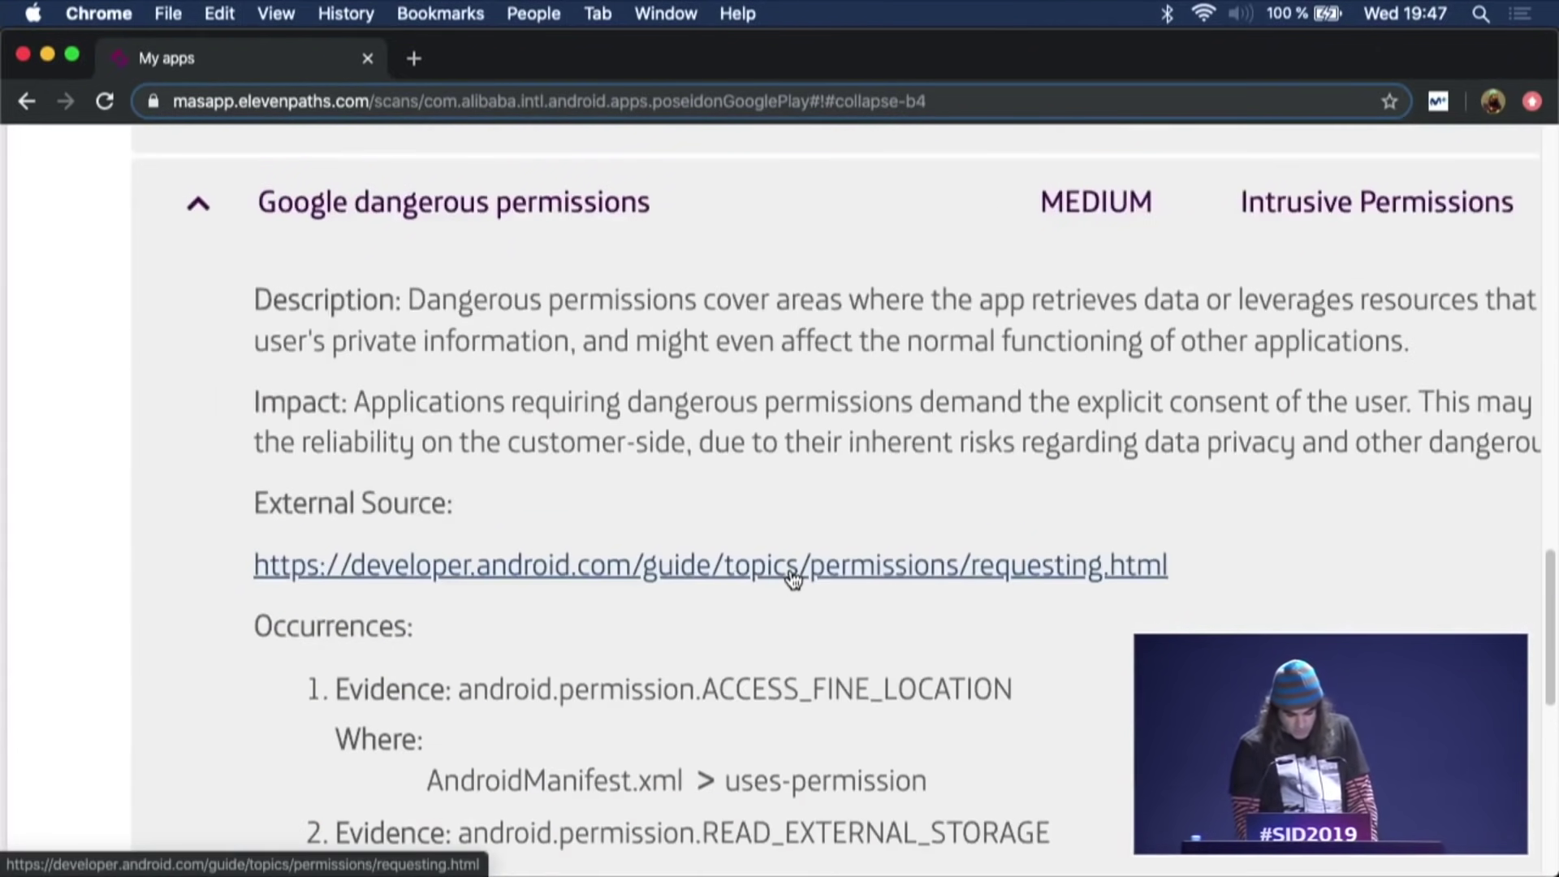
scroll(847, 402, down, 5)
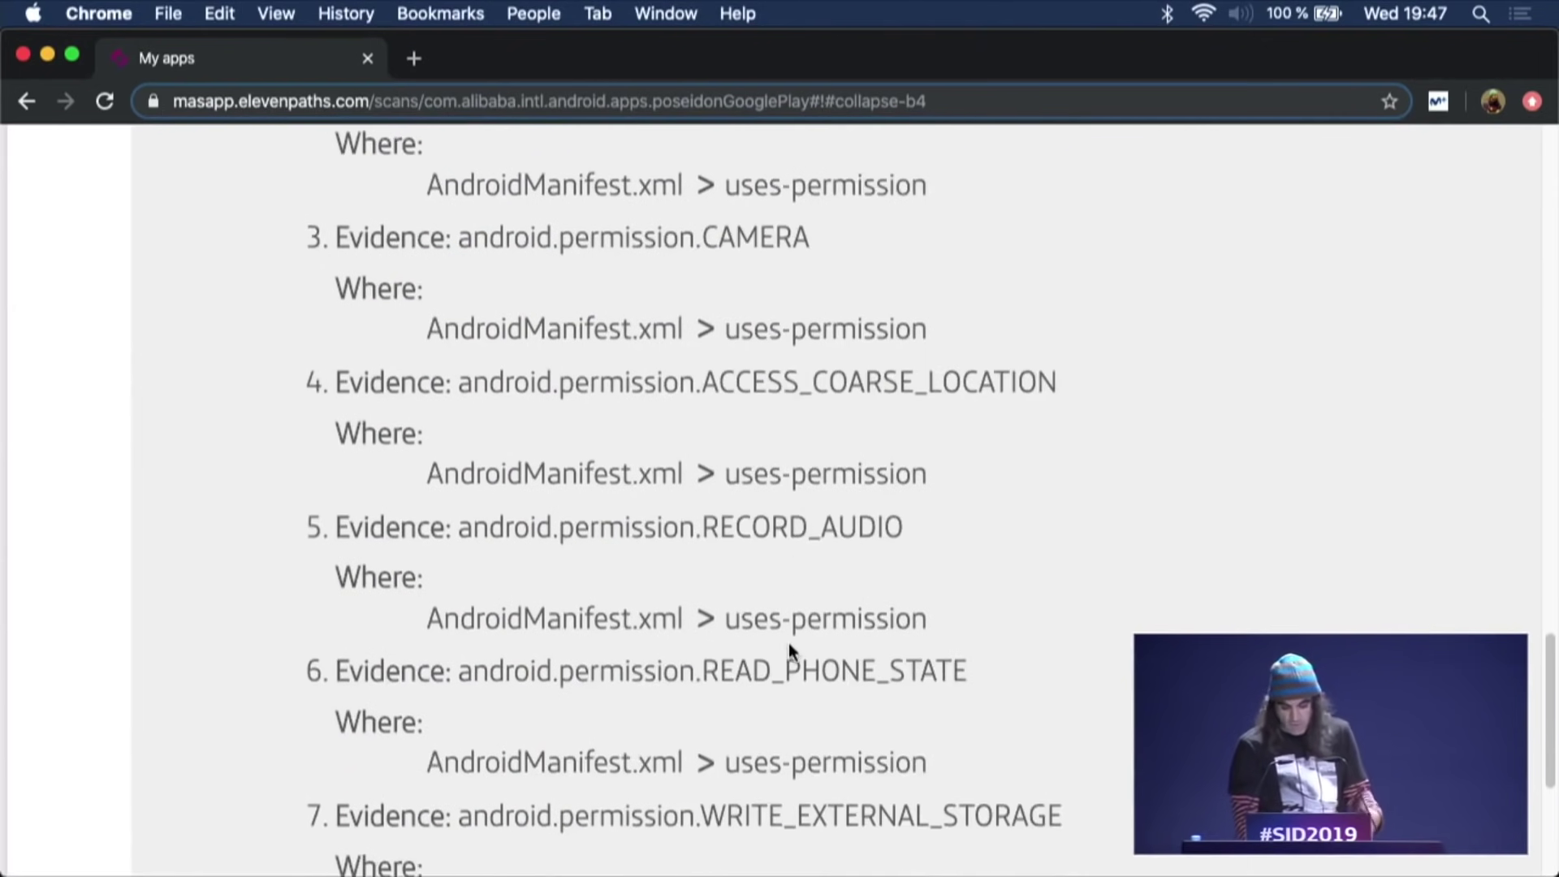
scroll(834, 601, down, 2)
scroll(835, 599, down, 1)
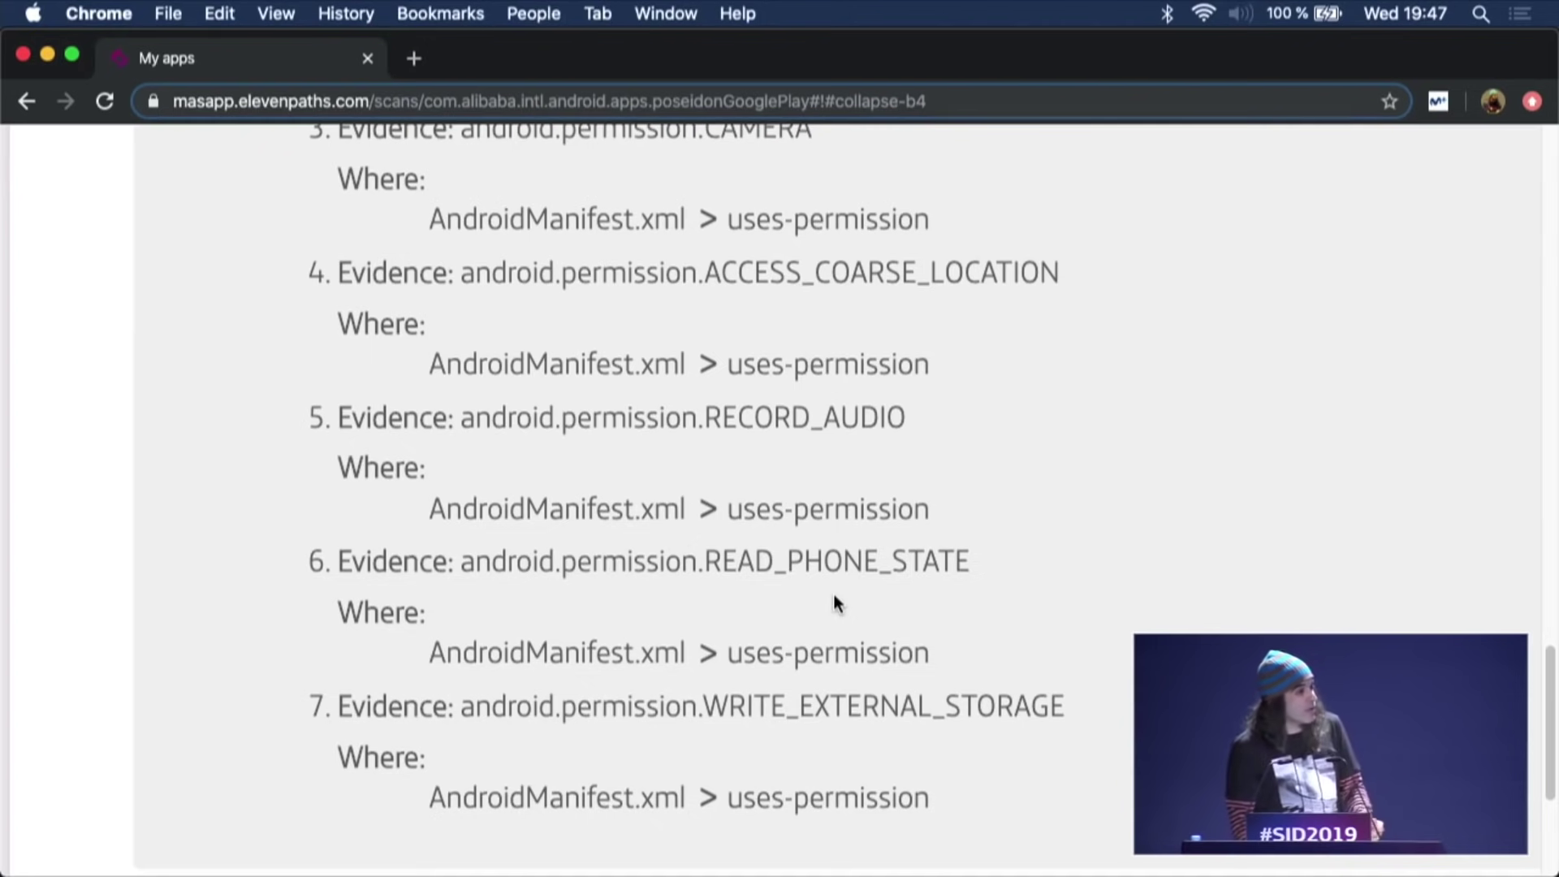
scroll(834, 596, up, 10)
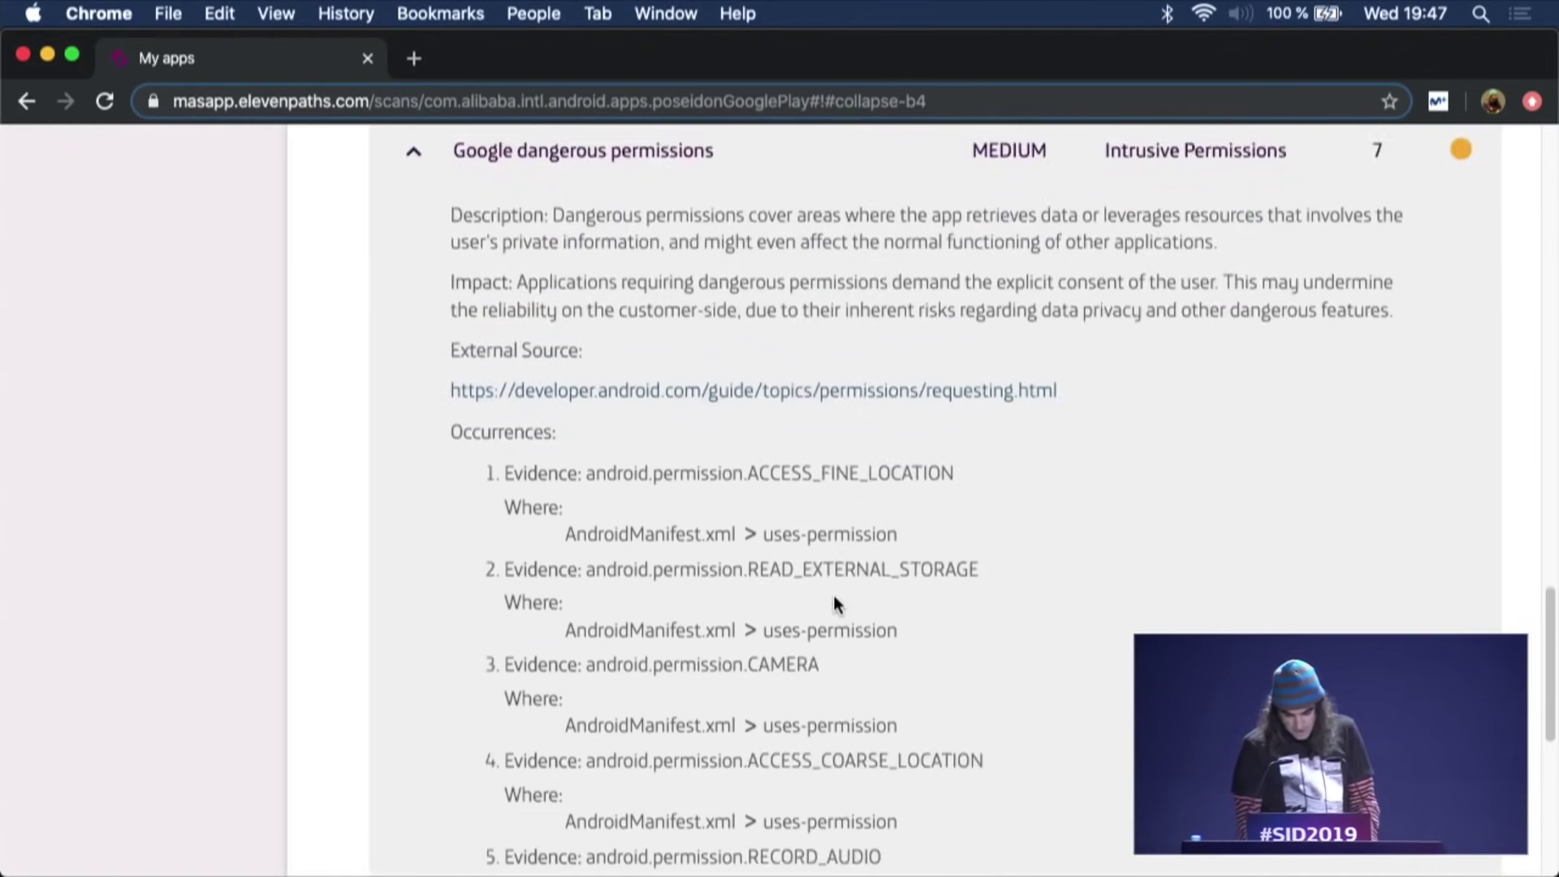
scroll(837, 607, up, 20)
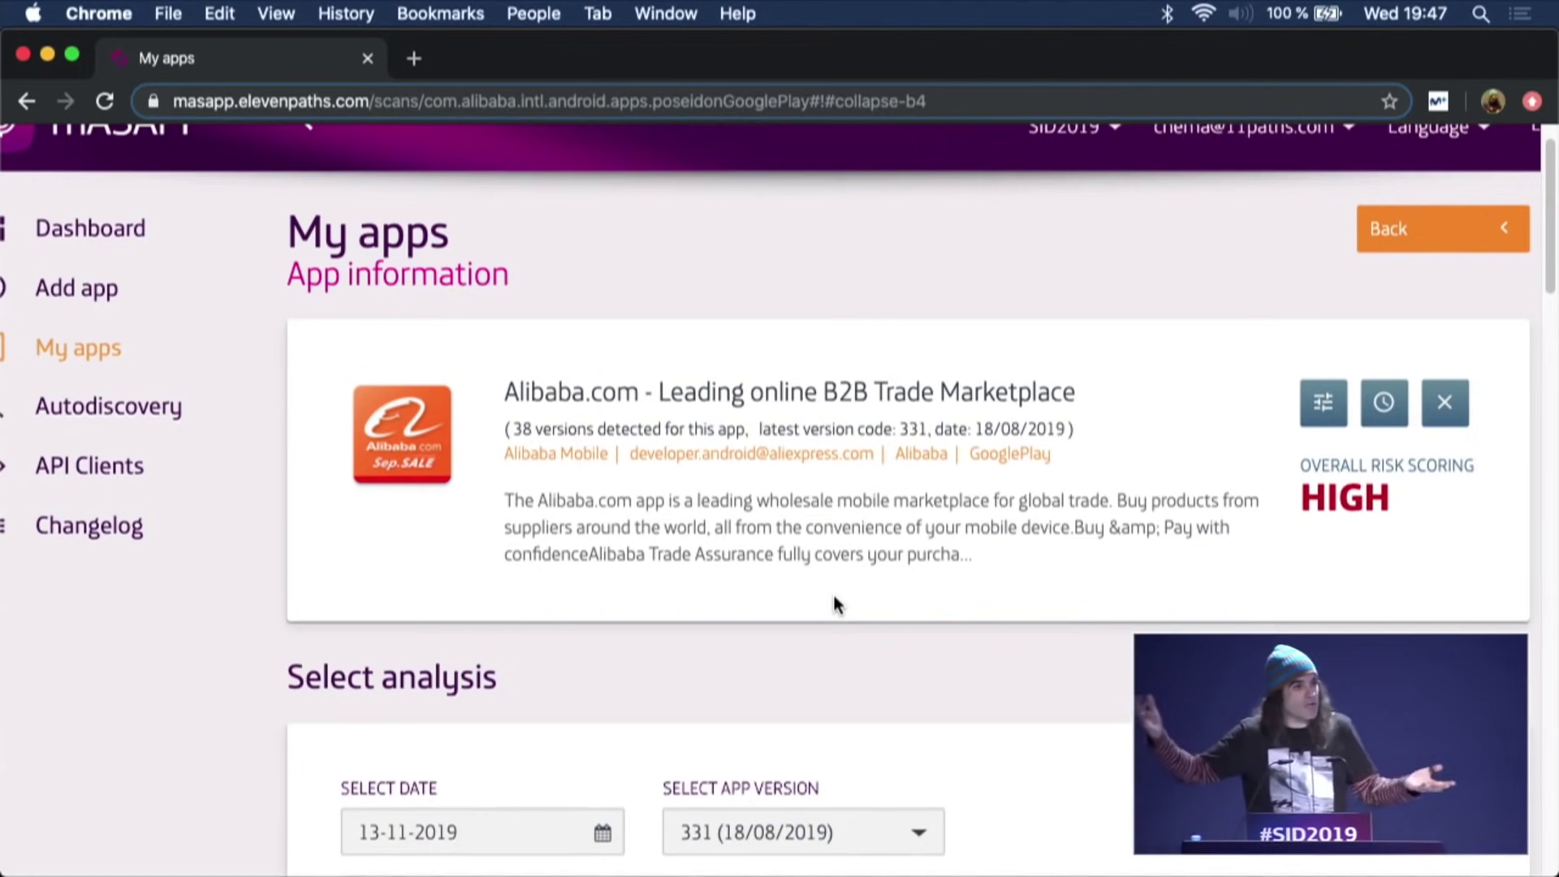
scroll(834, 604, up, 2)
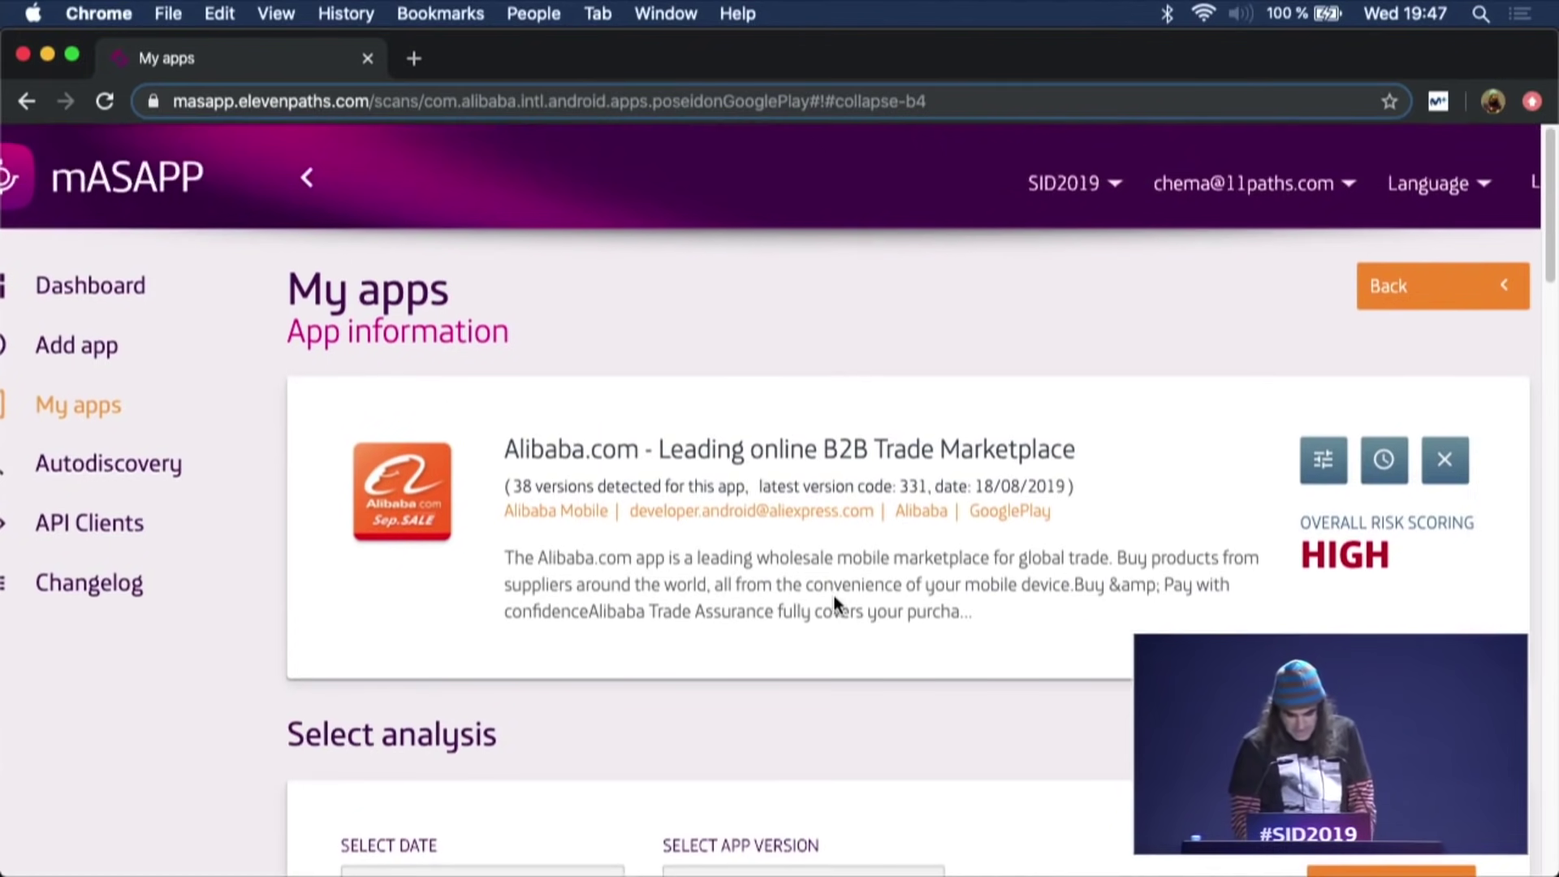
Switch to the PowerPoint presentation and start the slide show from the mASAPP slide 19
key(ctrl+Up)
click(601, 446)
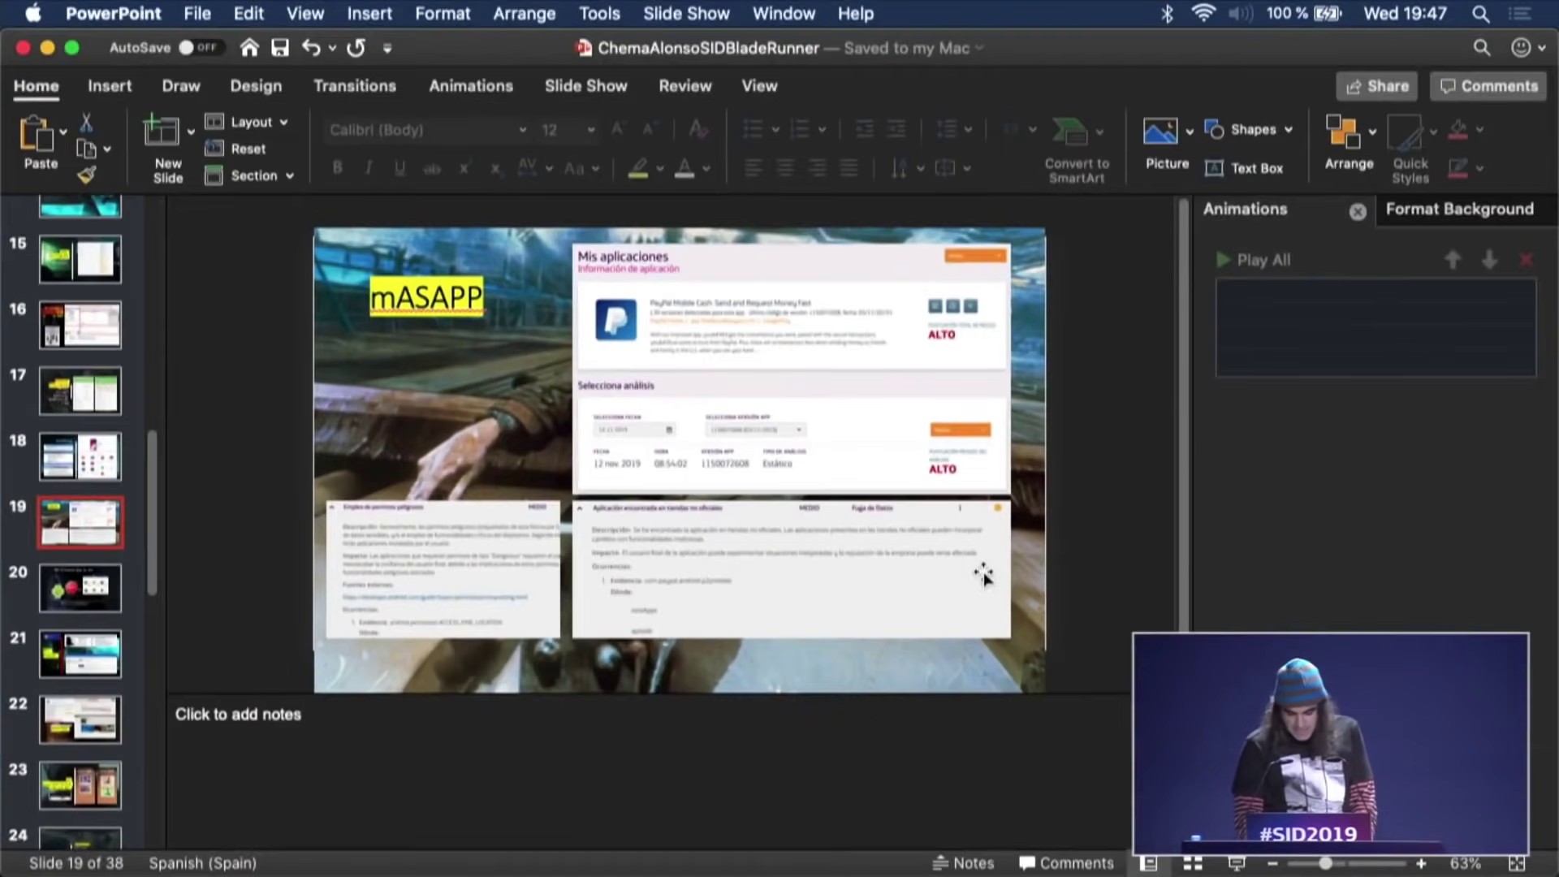
click(1236, 863)
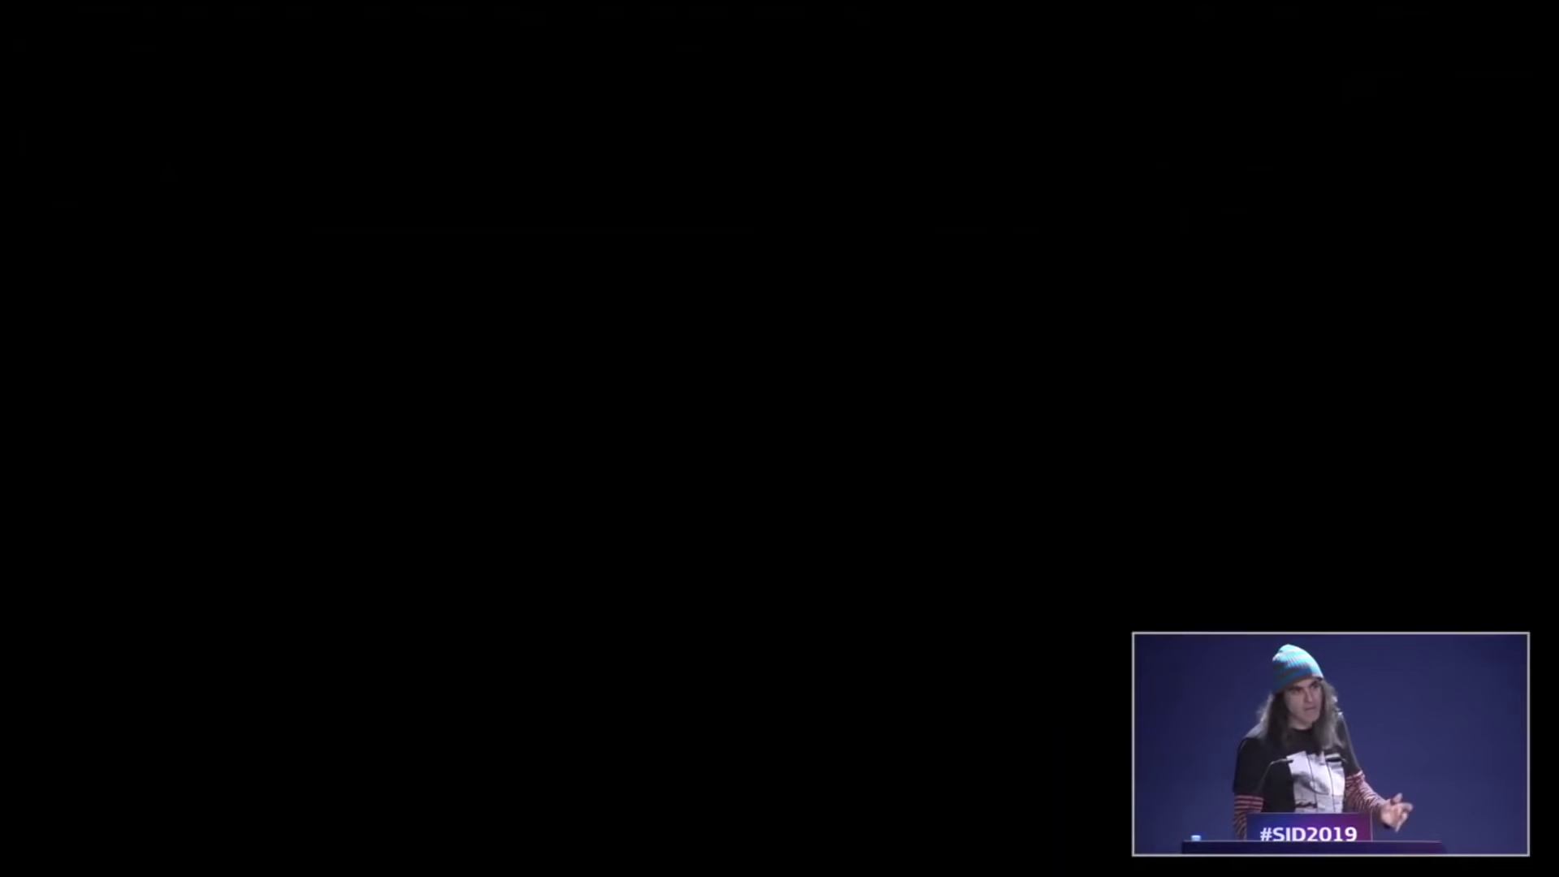